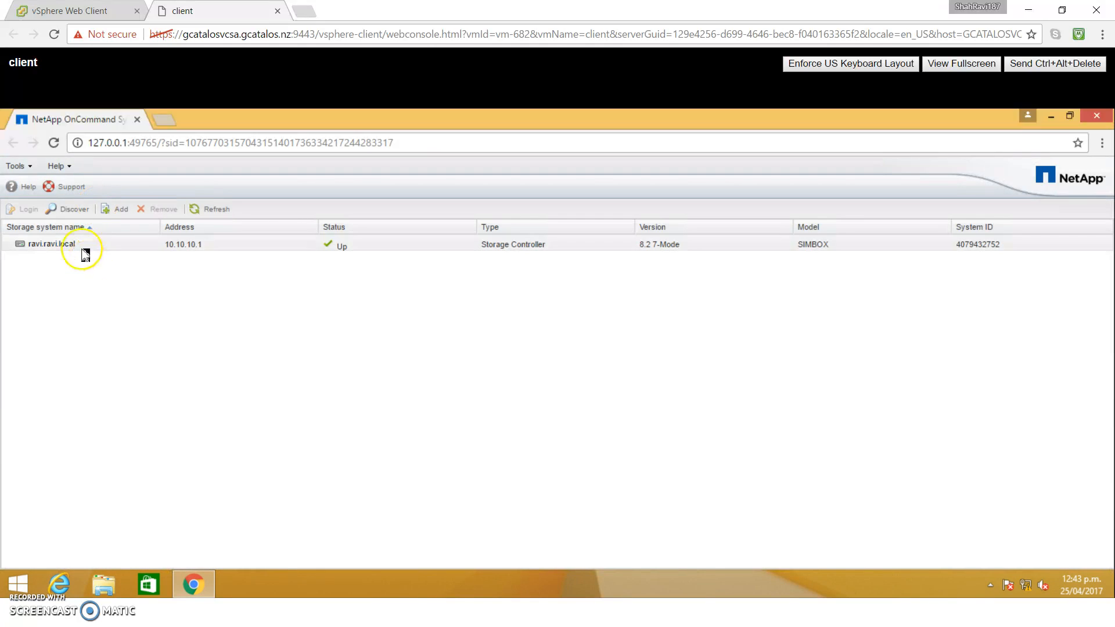
- Log in to the storage controller at 10.10.10.1 and allow Flash content so its dashboard charts load
left_click(83, 247)
right_click(83, 247)
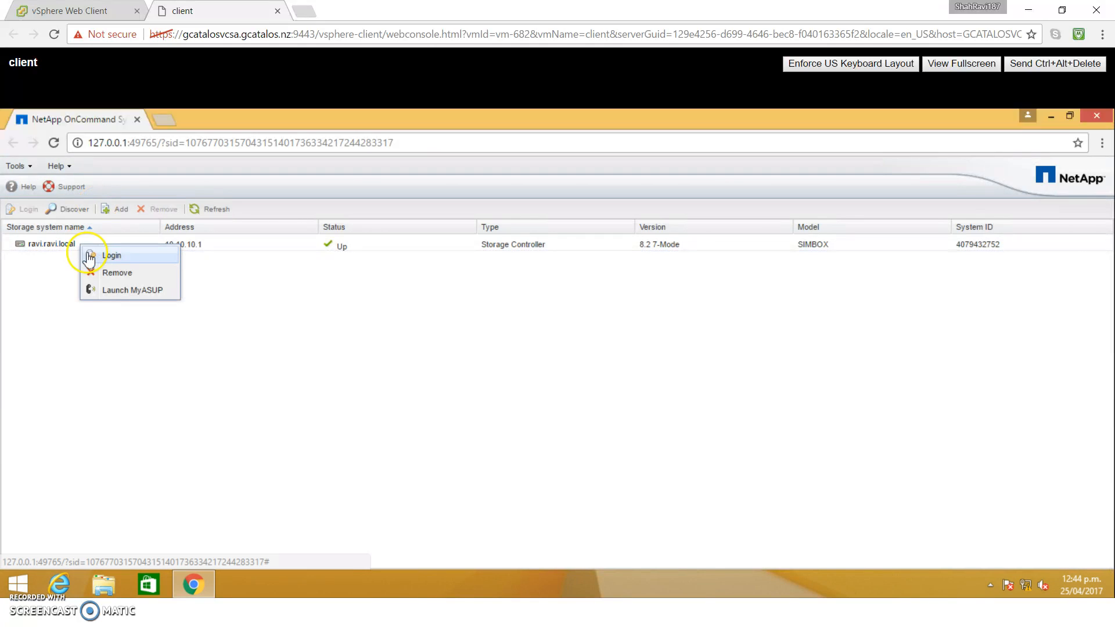
left_click(41, 244)
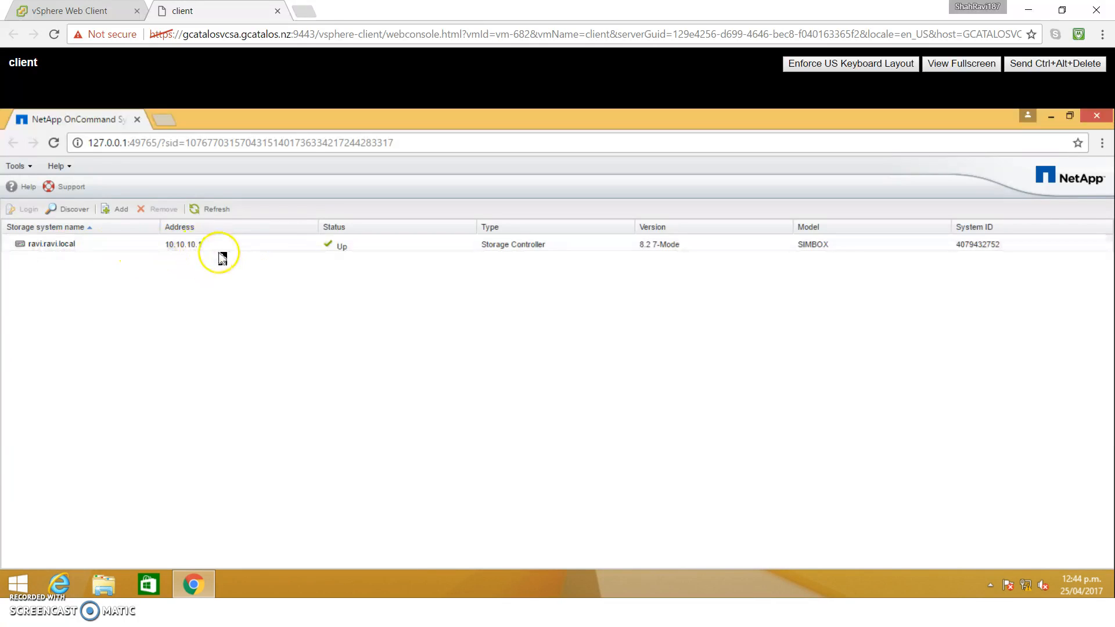
left_click(104, 250)
right_click(105, 250)
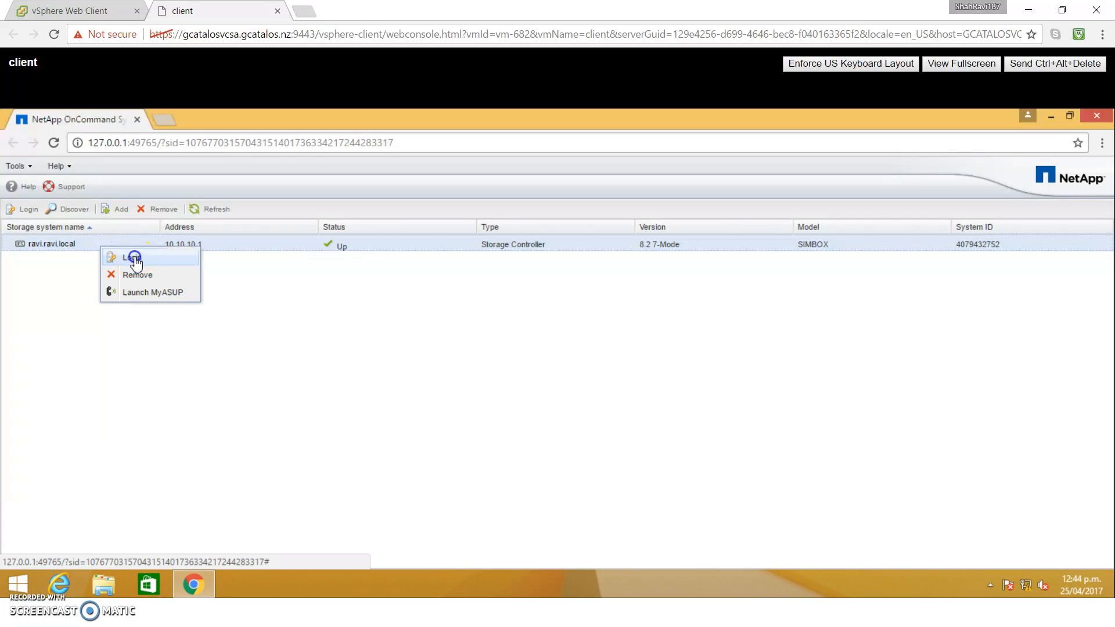
left_click(131, 254)
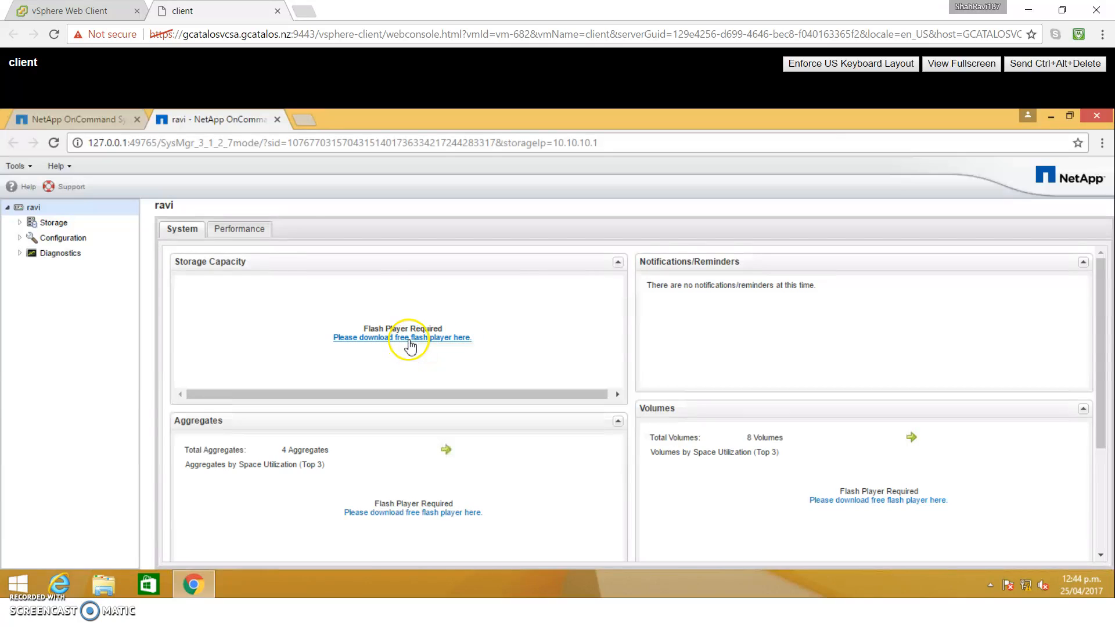
left_click(391, 335)
left_click(223, 219)
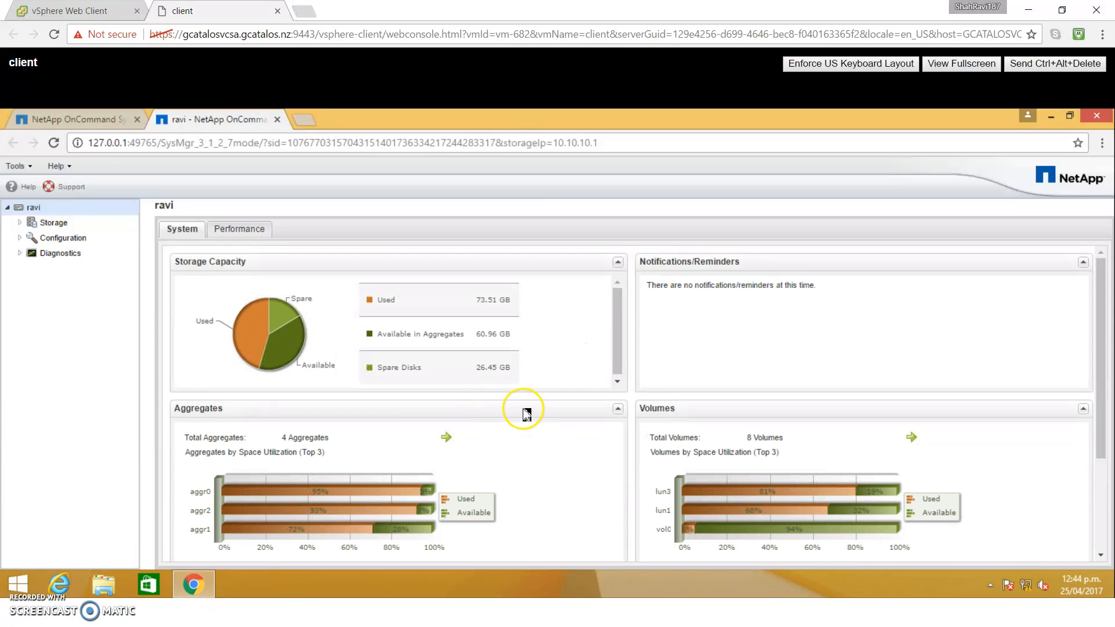
- Examine the storage controller's iSCSI protocol configuration, checking the service status and the iSCSI interfaces
left_click(21, 222)
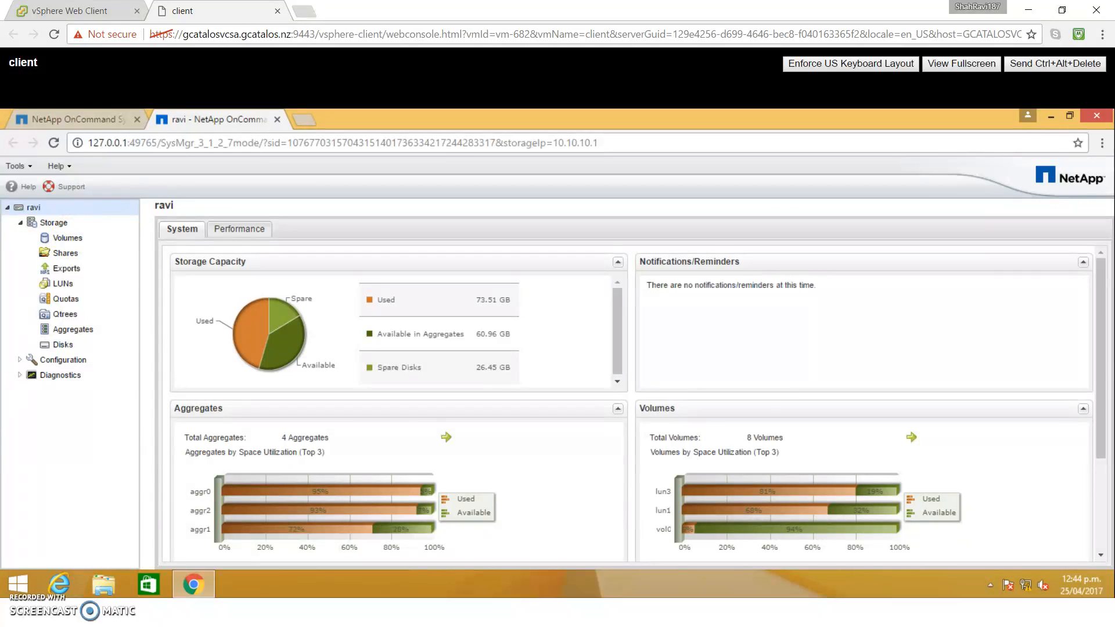
left_click(21, 361)
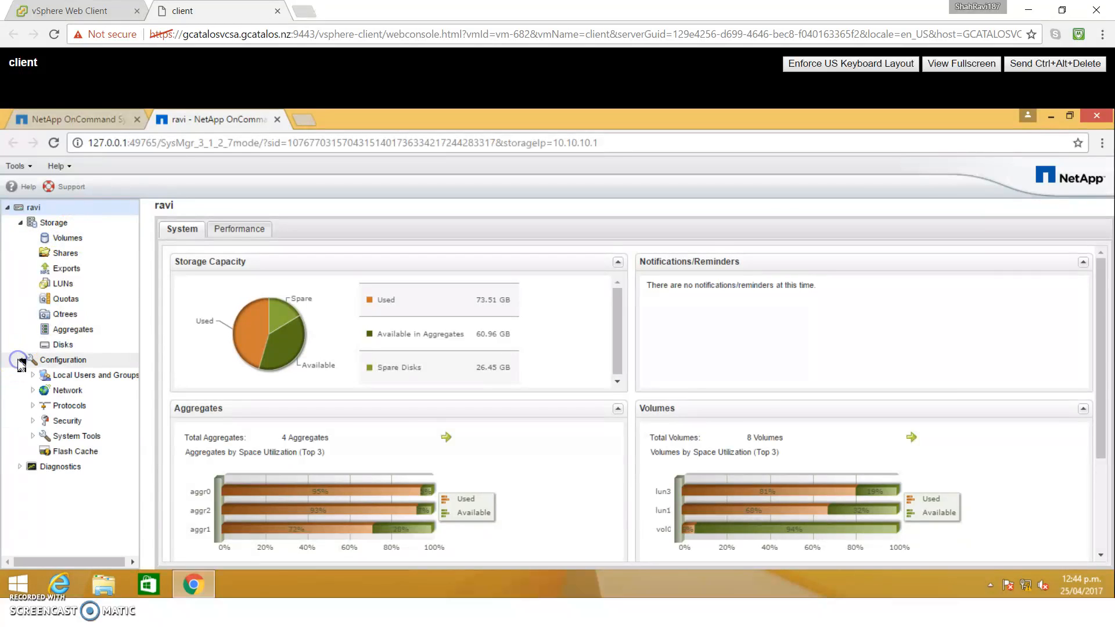
left_click(66, 405)
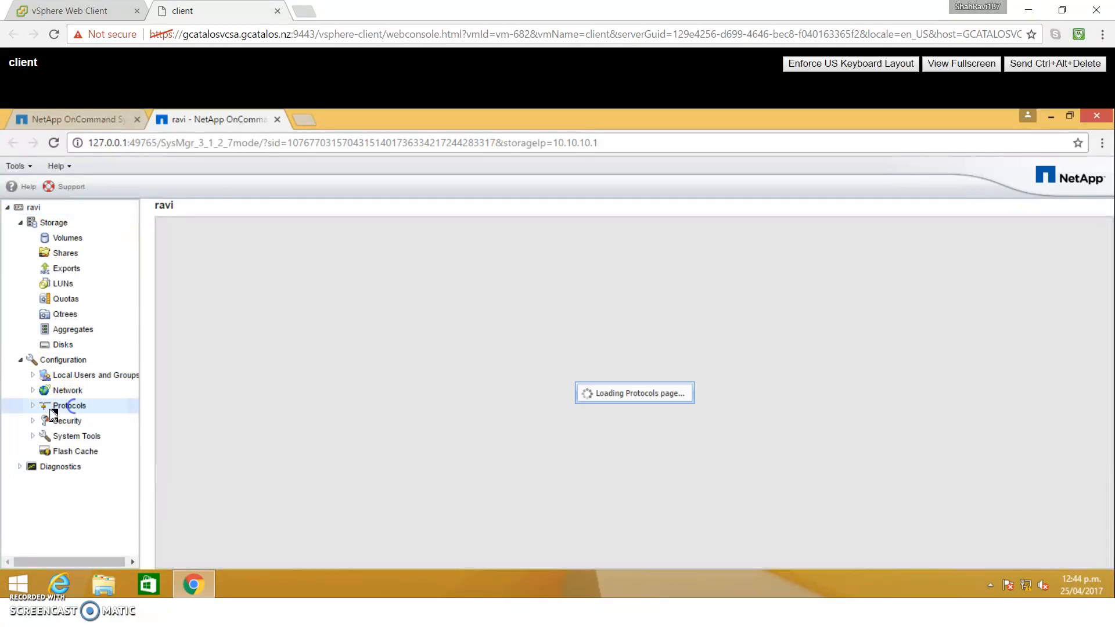
left_click(203, 276)
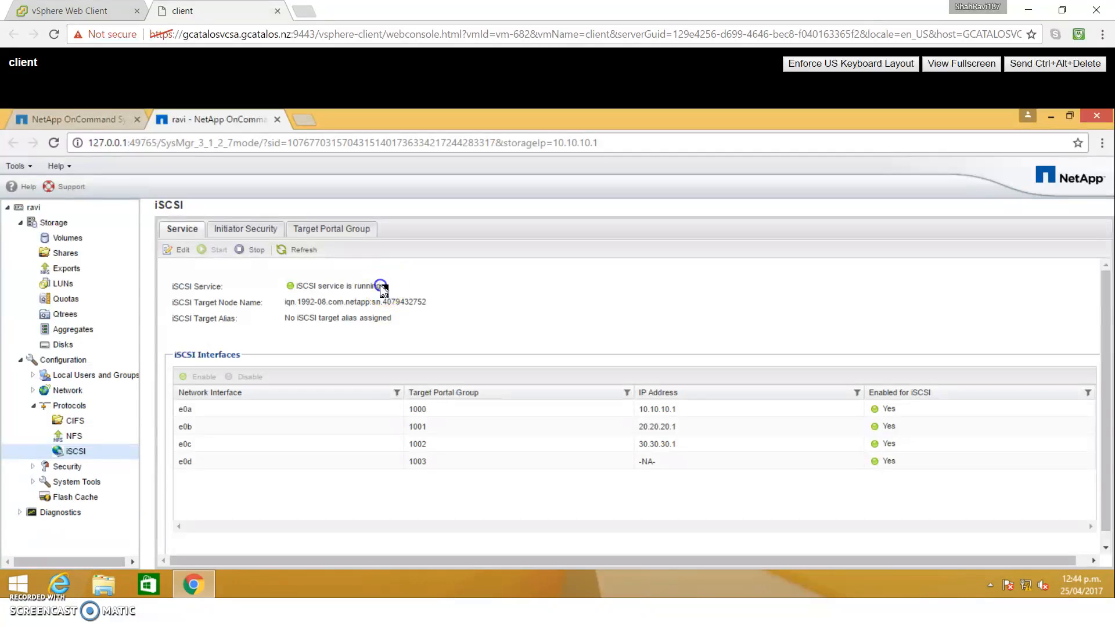
left_click_drag(381, 287, 290, 288)
left_click(521, 346)
left_click(555, 379)
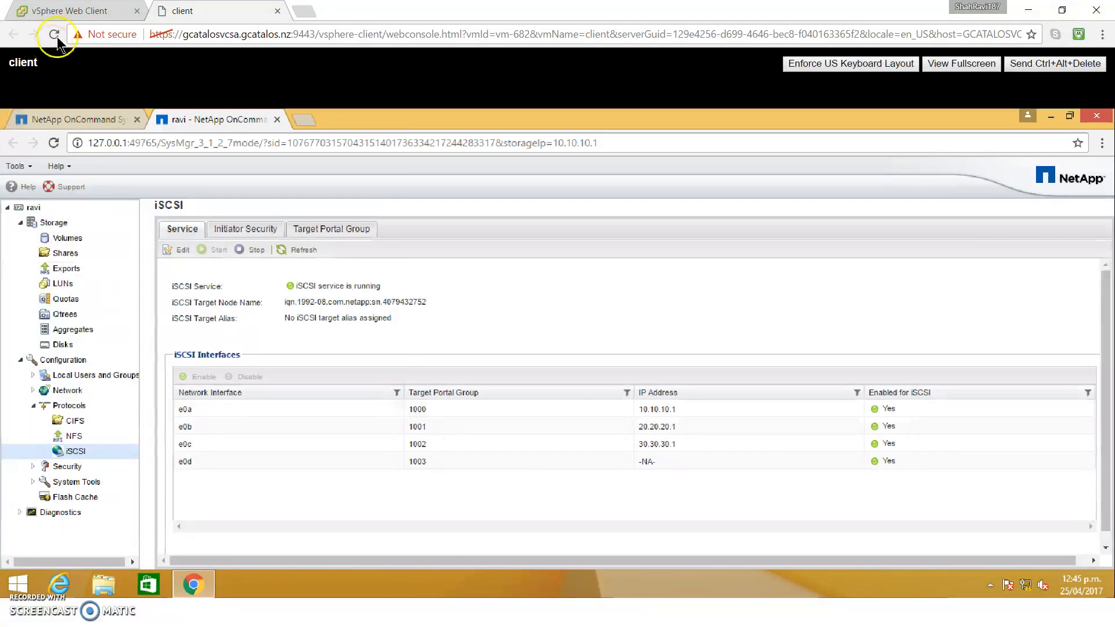
- Switch to the vSphere Web Client and open the console of the AD virtual machine
left_click(72, 11)
left_click(118, 262)
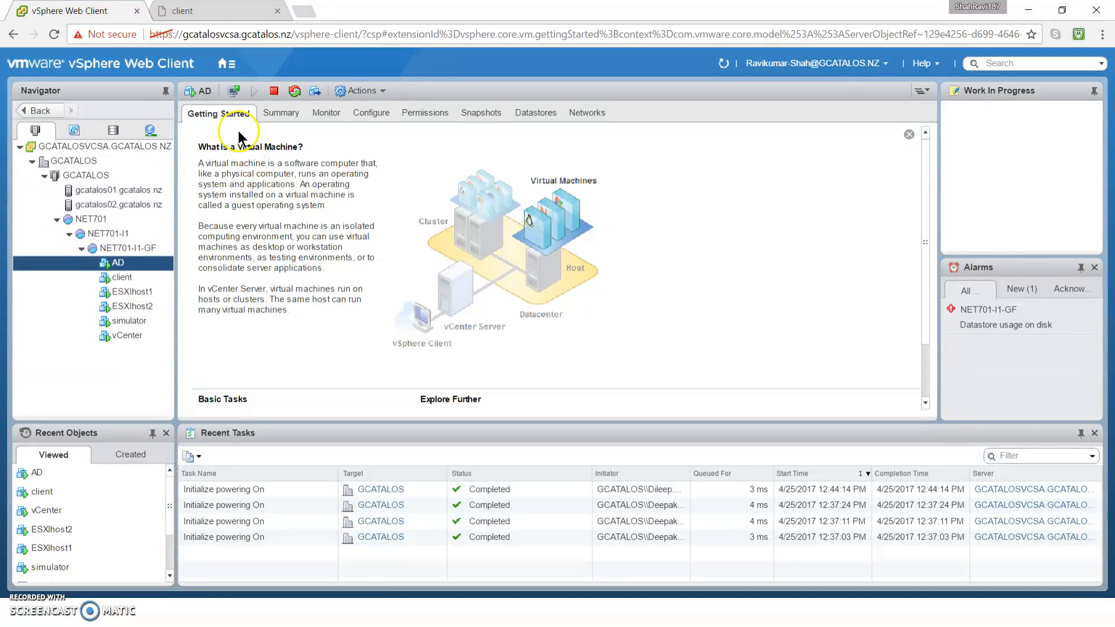
left_click(233, 95)
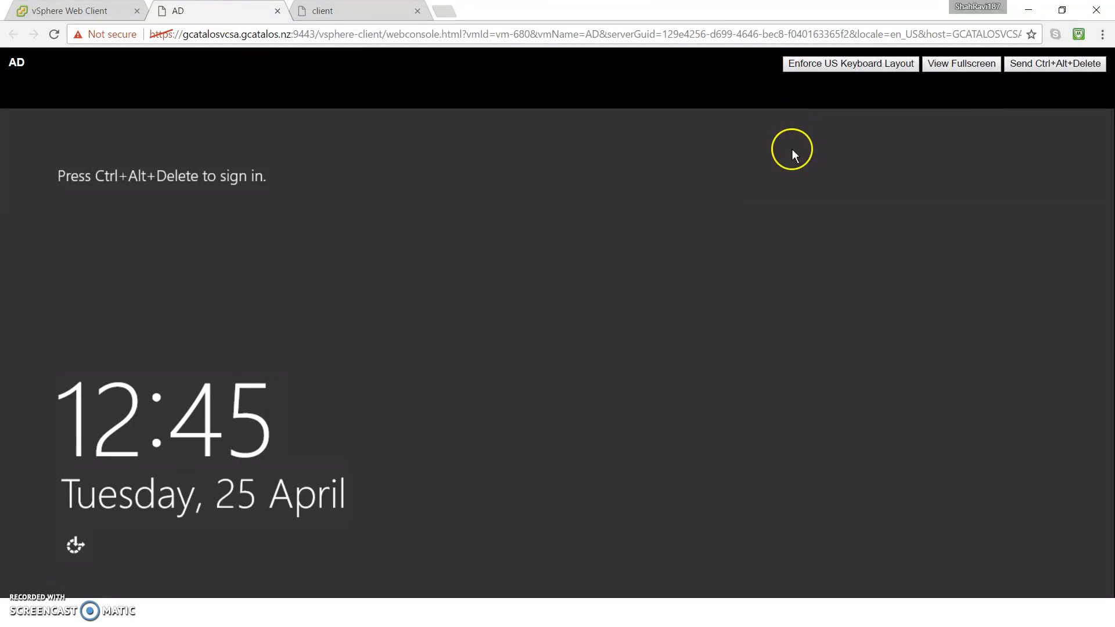
- Unlock the AD server and sign in as Administrator with the account password
left_click(1021, 65)
left_click(619, 254)
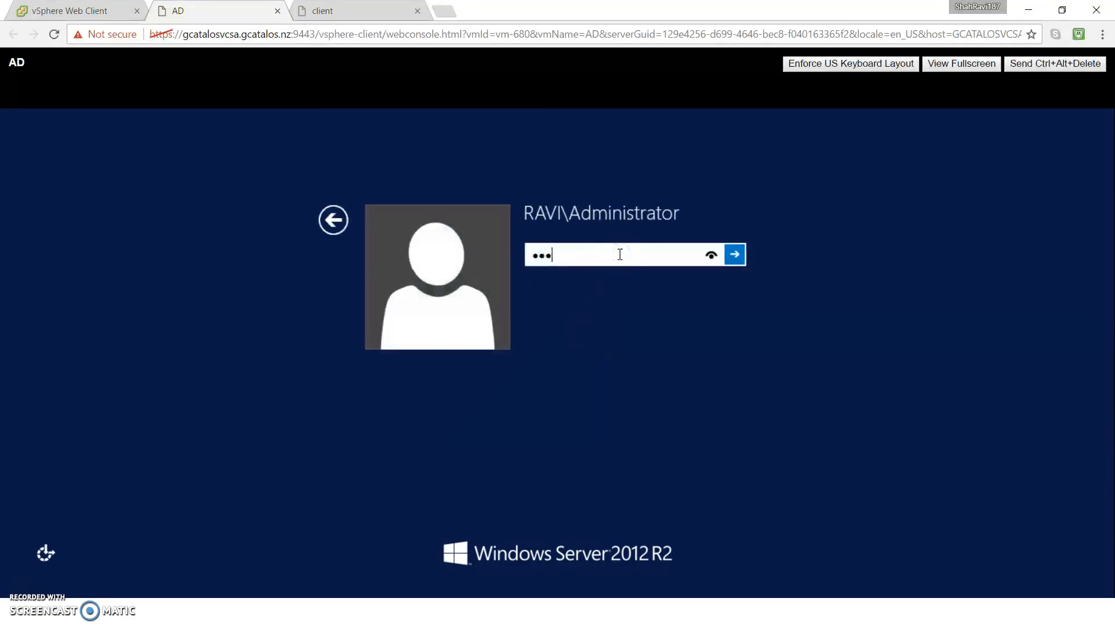
key("Return")
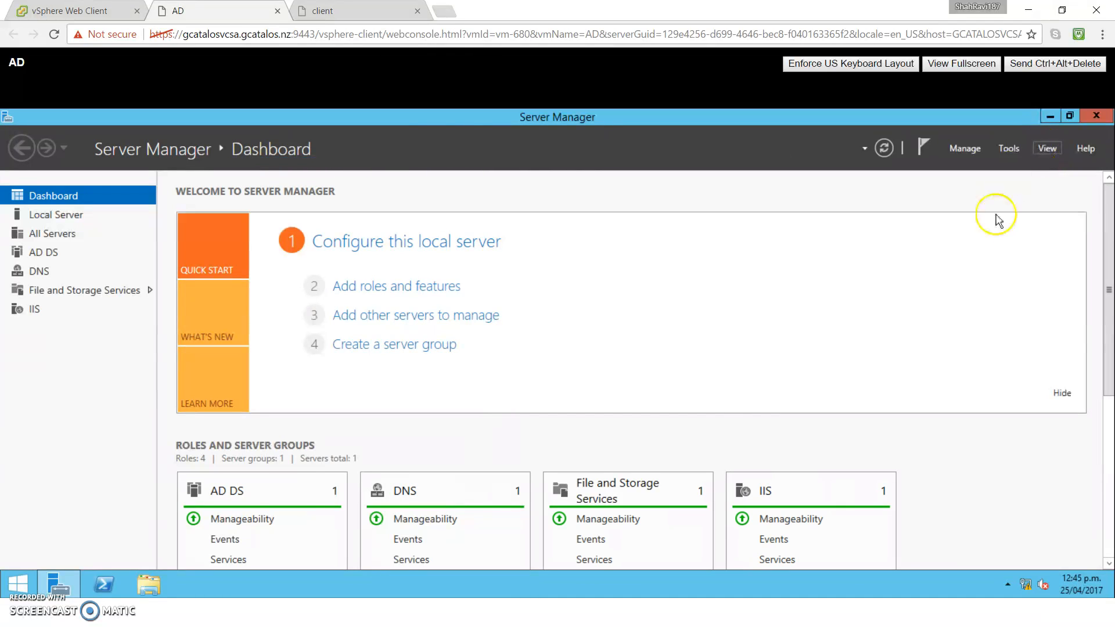
- Open the Services console from Server Manager and select the Microsoft iSCSI Initiator Service to check its status
left_click(1008, 149)
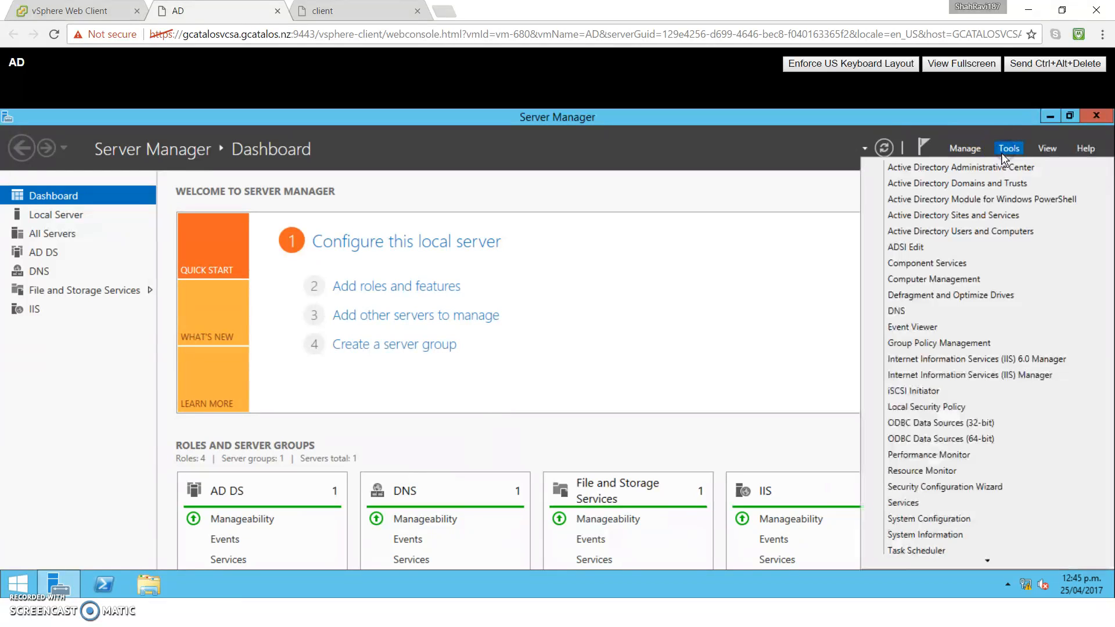
left_click(908, 502)
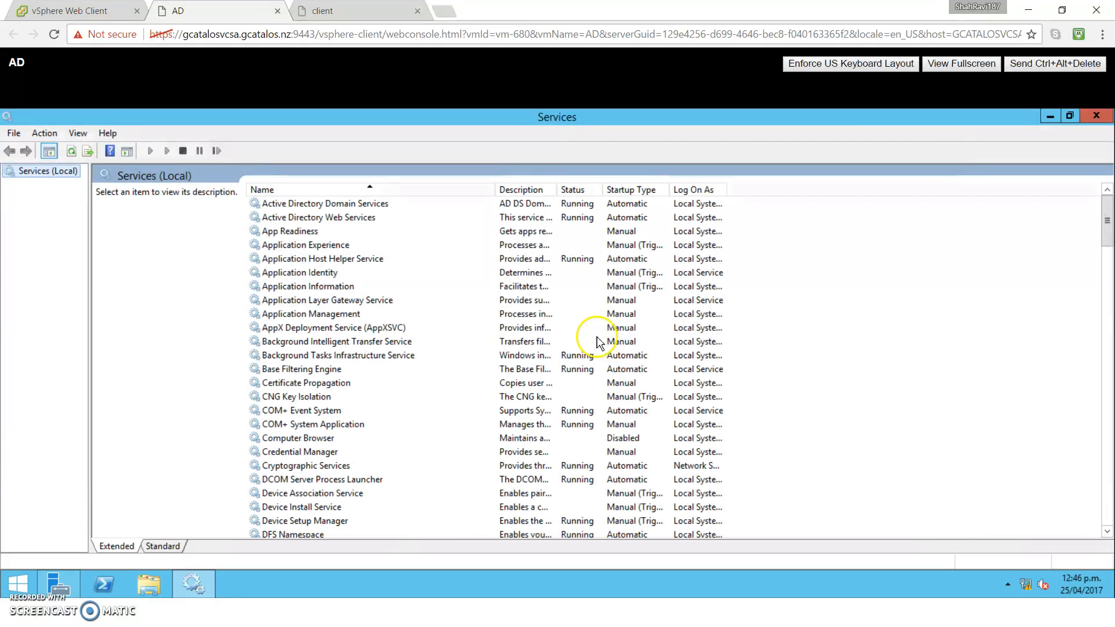
left_click(293, 231)
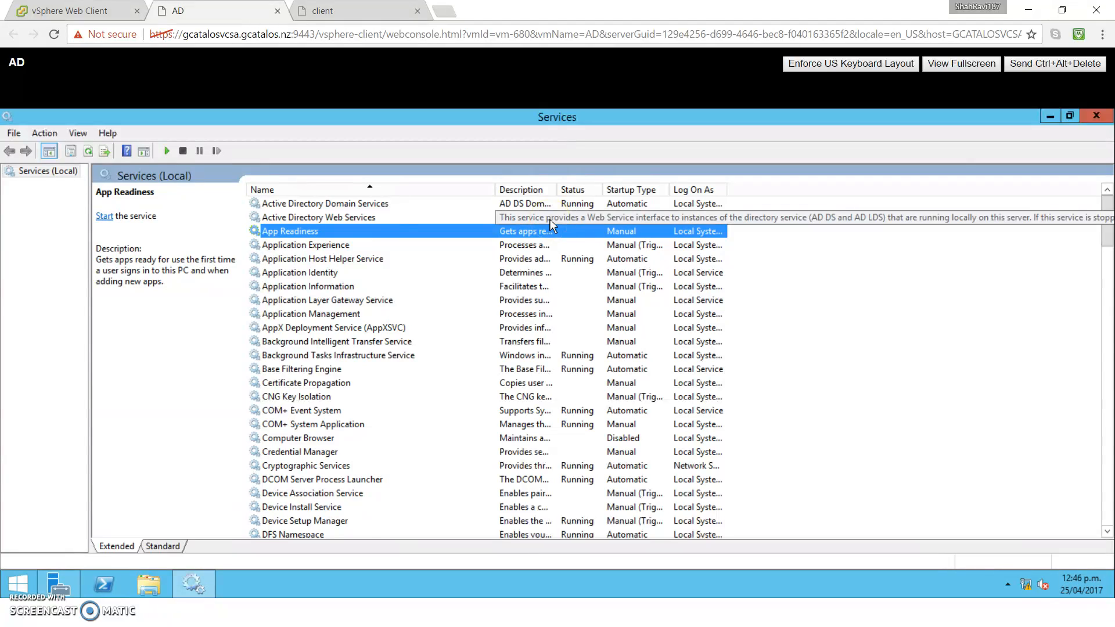
key("m")
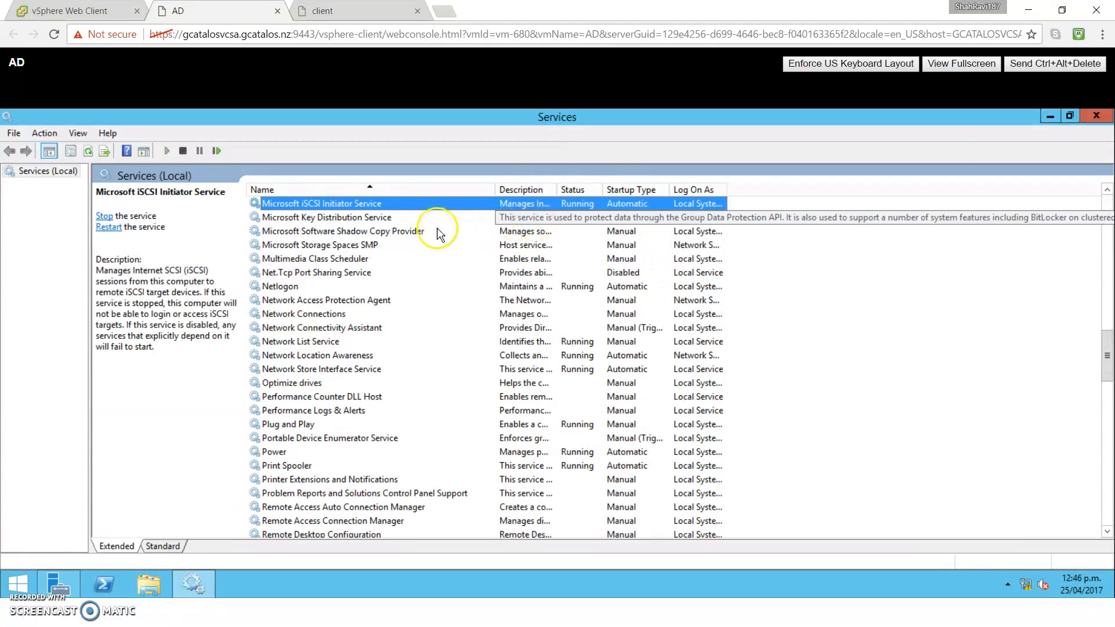
right_click(390, 206)
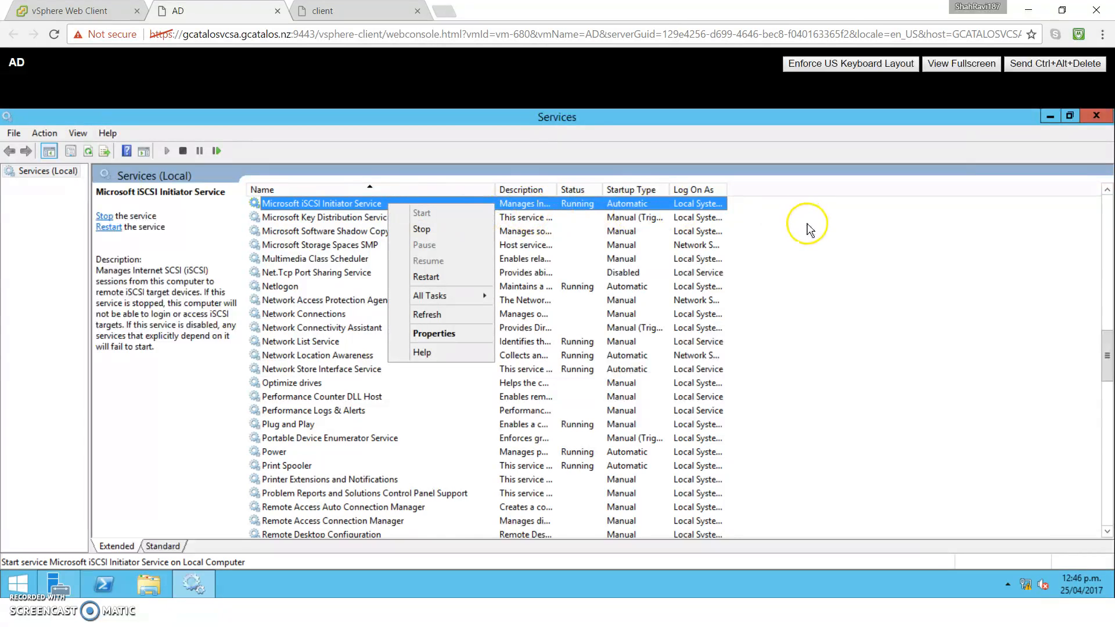
left_click(693, 233)
left_click(621, 206)
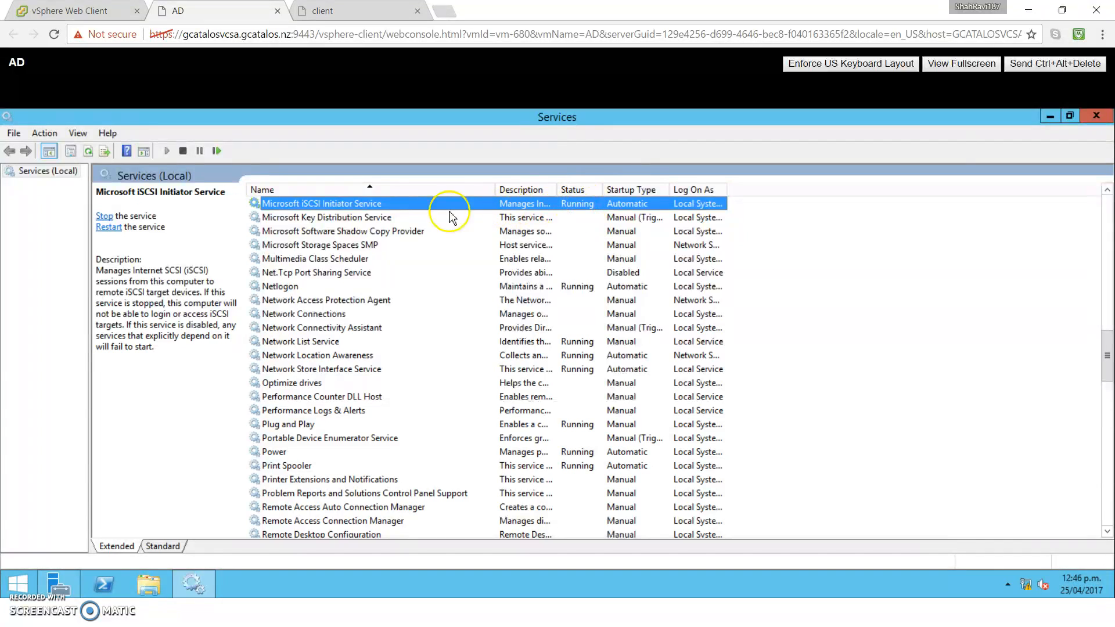
- Try the Manual startup type in the Microsoft iSCSI Initiator Service properties and discard the change
right_click(339, 211)
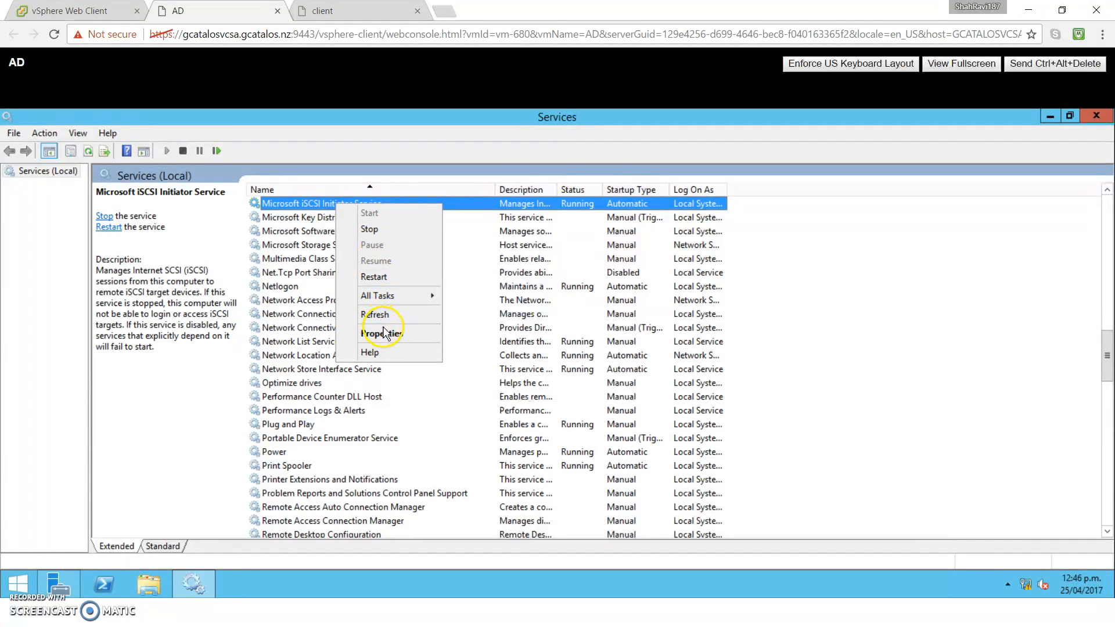
left_click(384, 333)
left_click(534, 329)
left_click(531, 361)
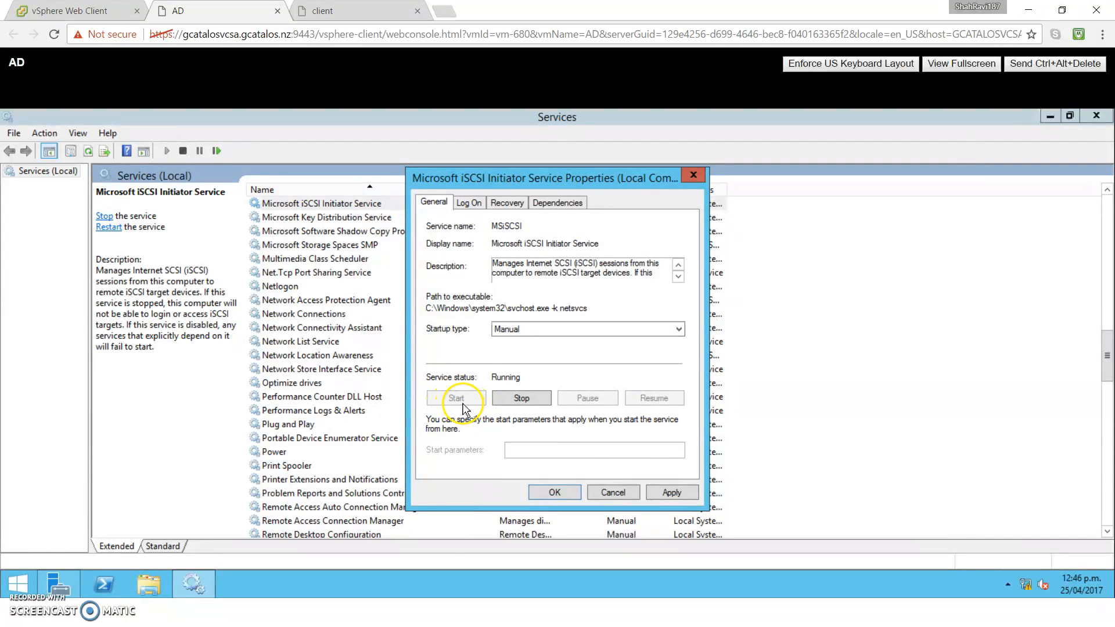
left_click(613, 492)
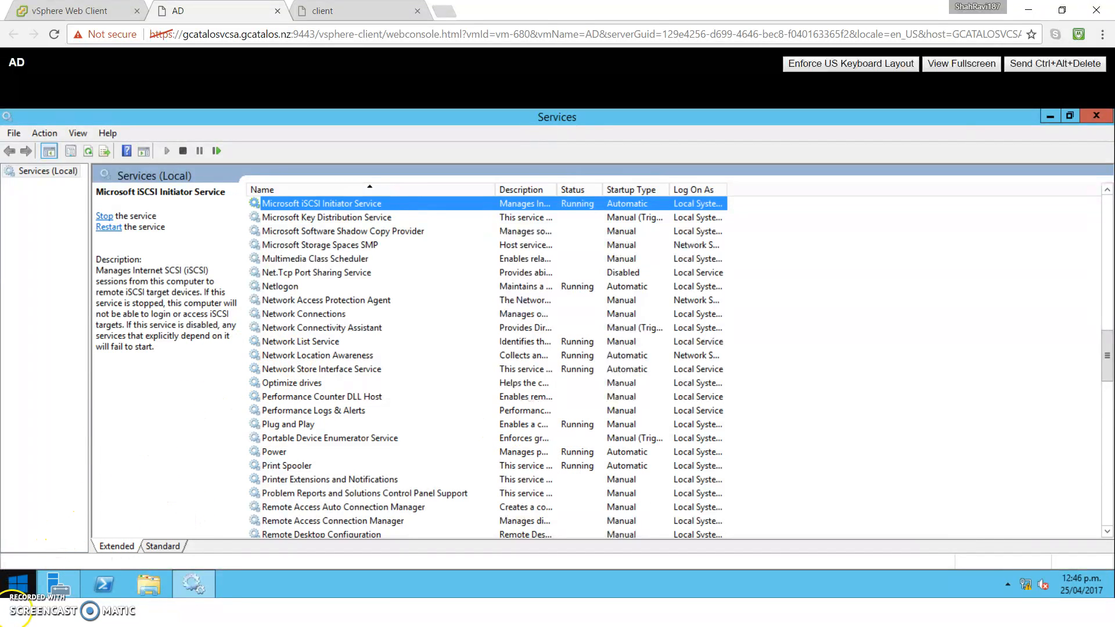
- Search the server for iSCSI Initiator and open its properties
left_click(14, 597)
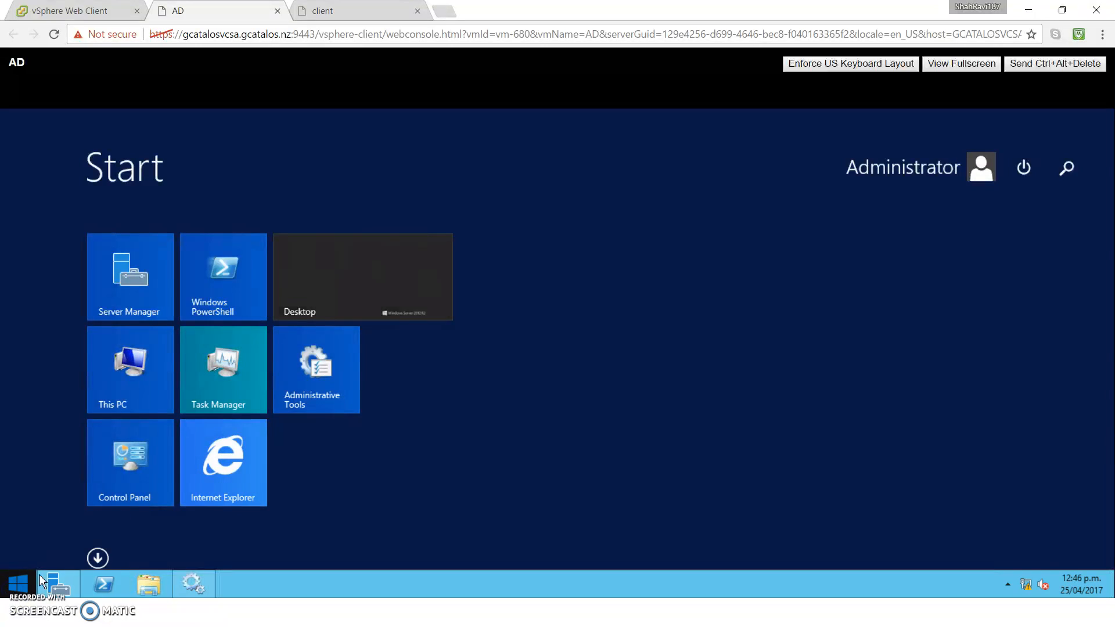
left_click(1066, 170)
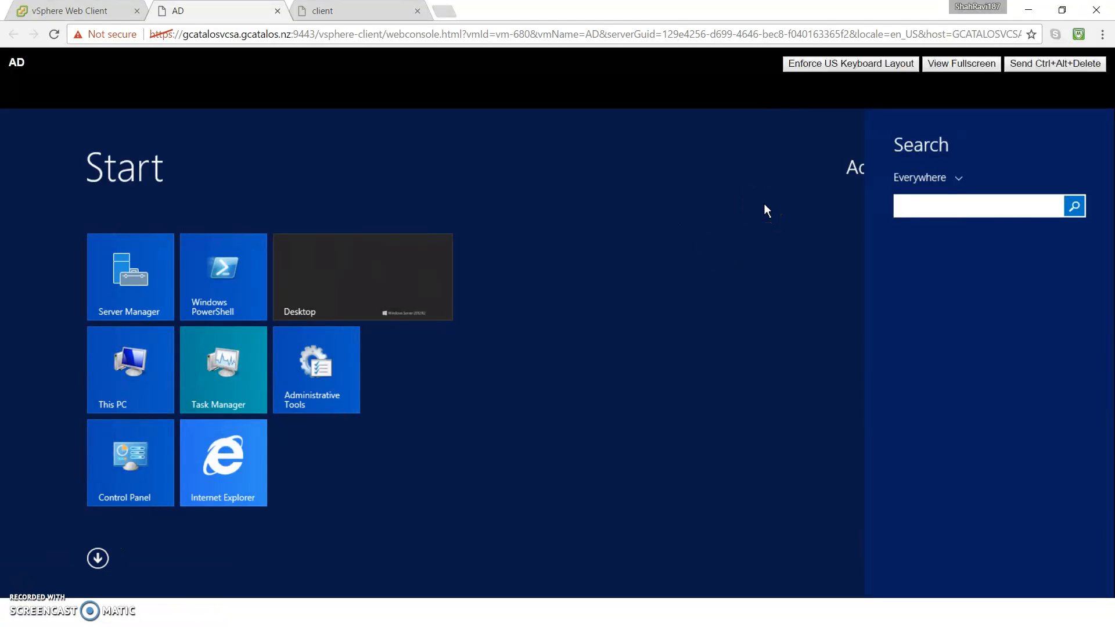
type("iscsi Initiator")
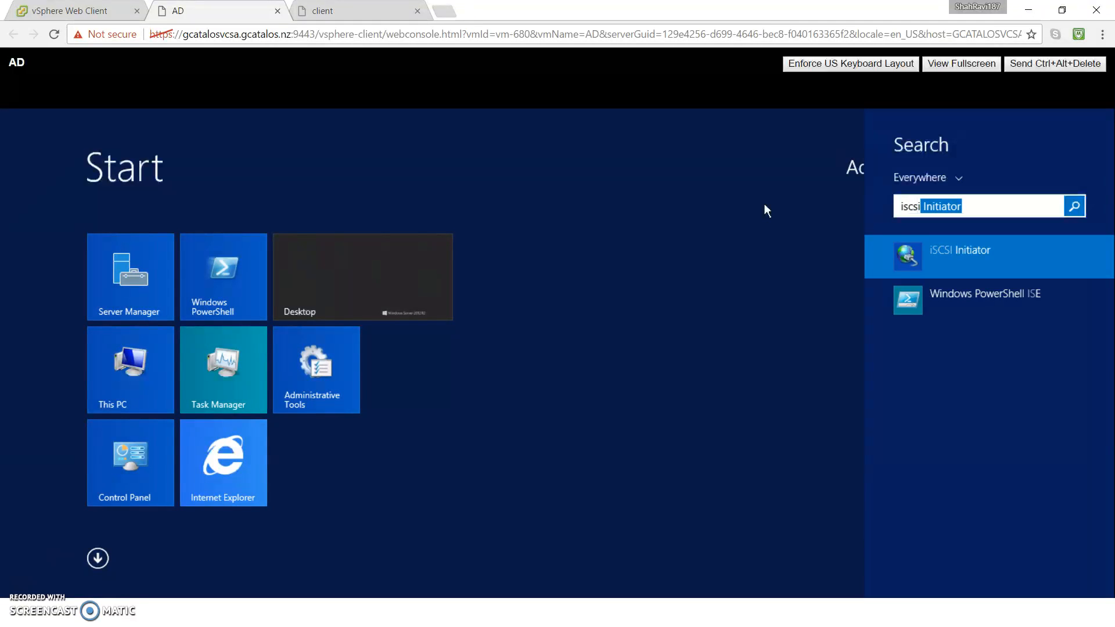
key("Return")
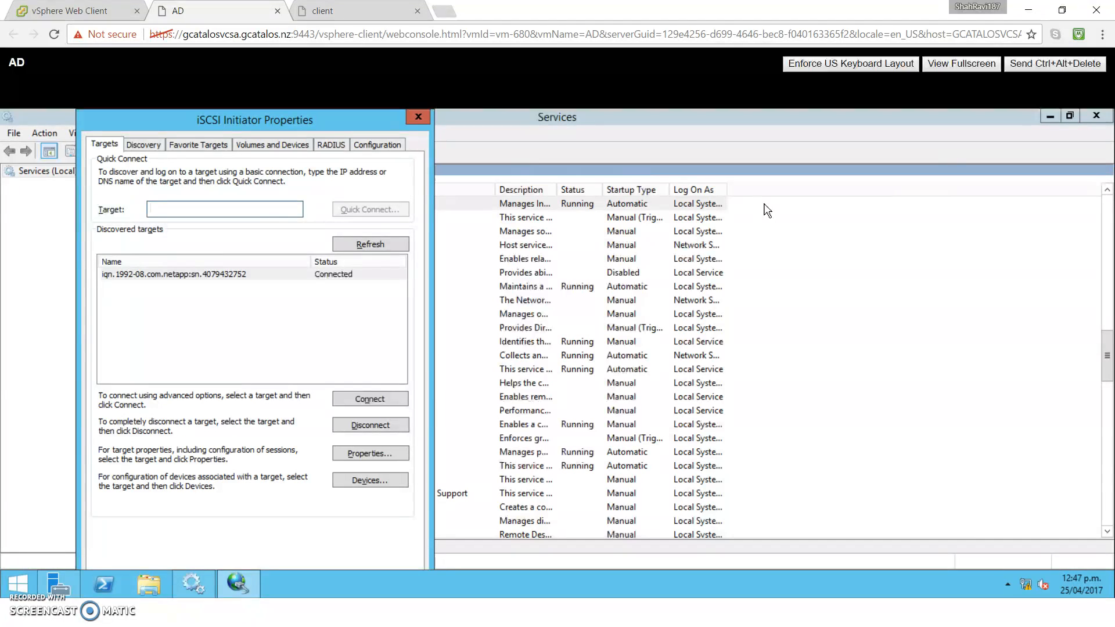
- Examine the initiator name in the iSCSI configuration and the target portal configured for discovery
left_click(386, 146)
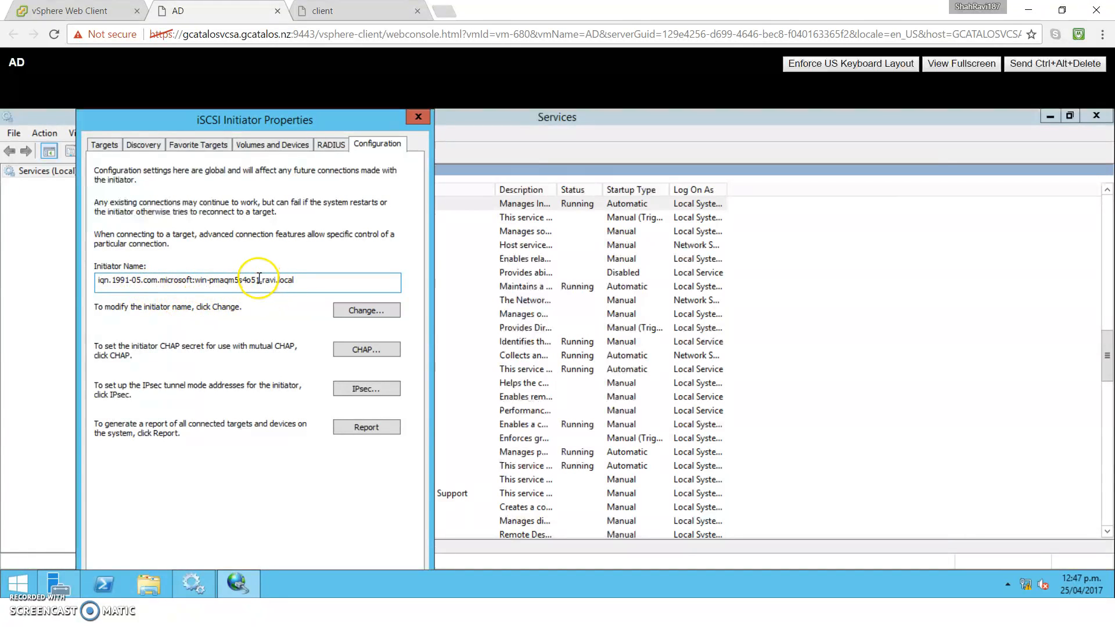
left_click_drag(263, 282, 301, 280)
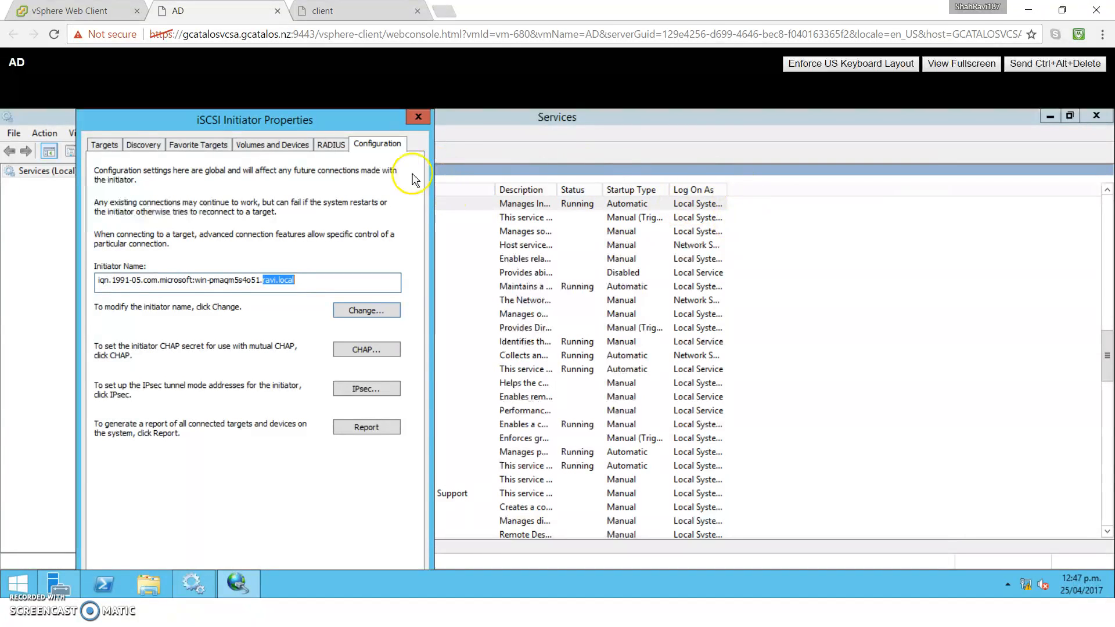
left_click(145, 145)
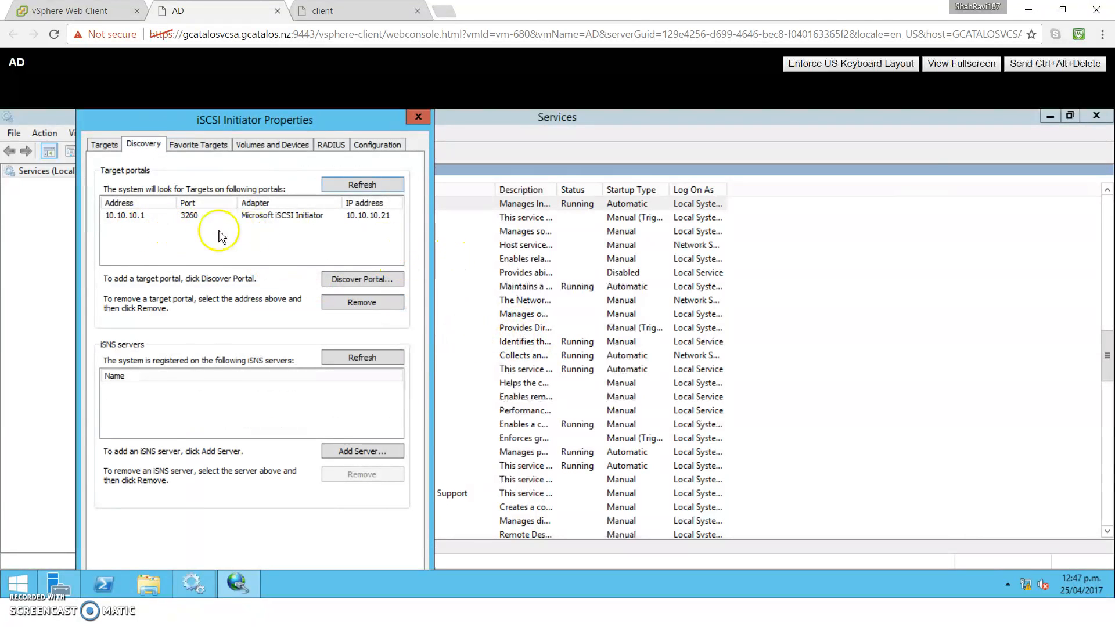
left_click(138, 217)
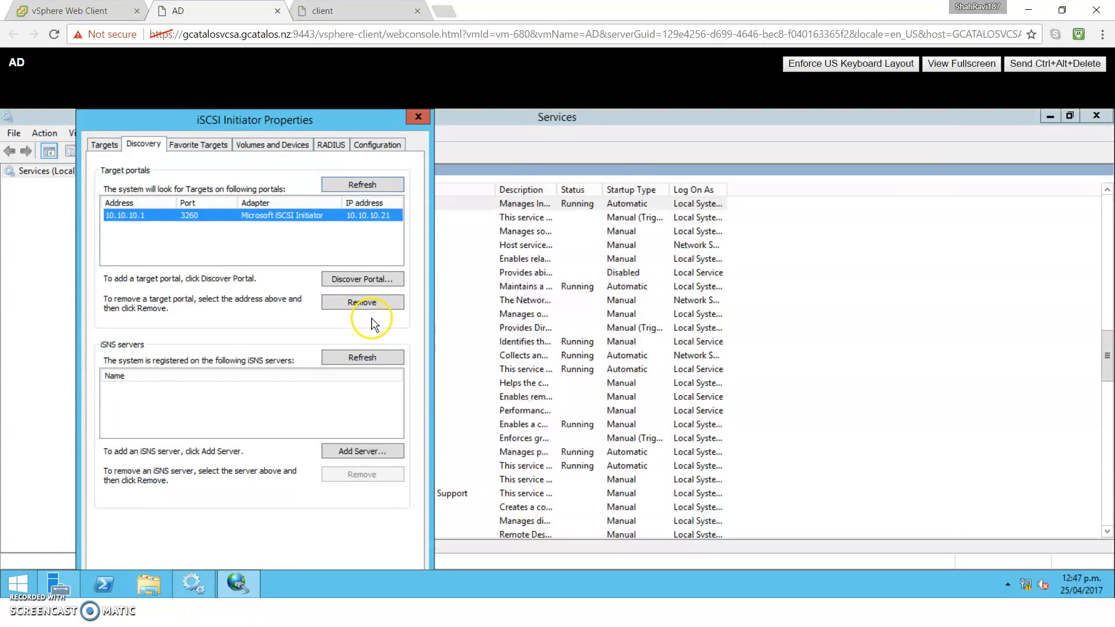
- Examine the local adapter and initiator IP options in the advanced settings for discovering a target portal, leaving them unchanged
left_click(357, 281)
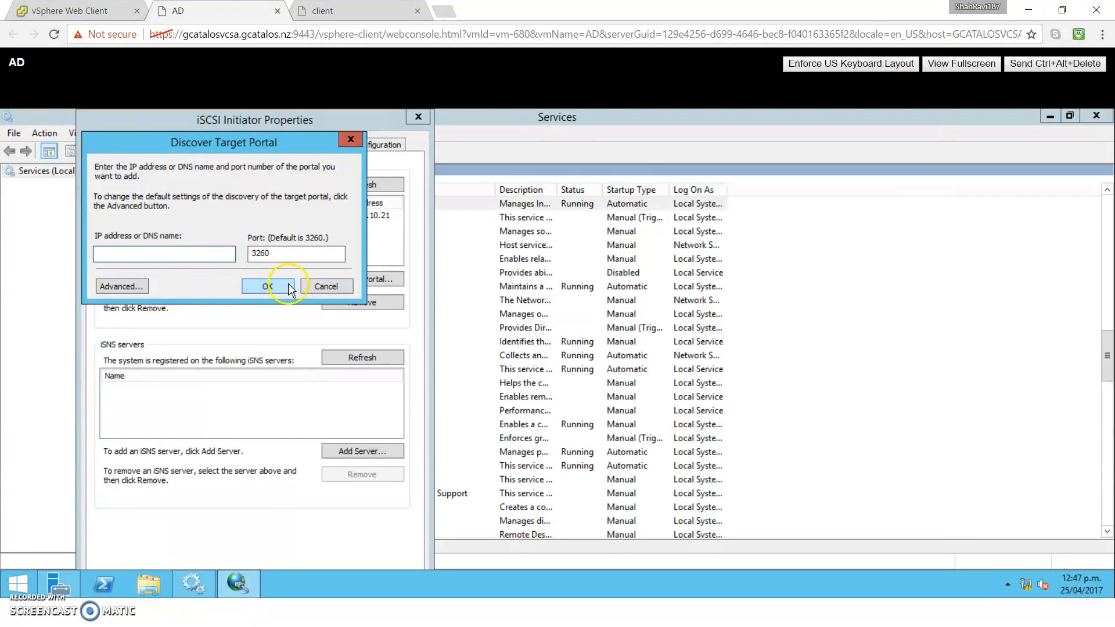
left_click(141, 289)
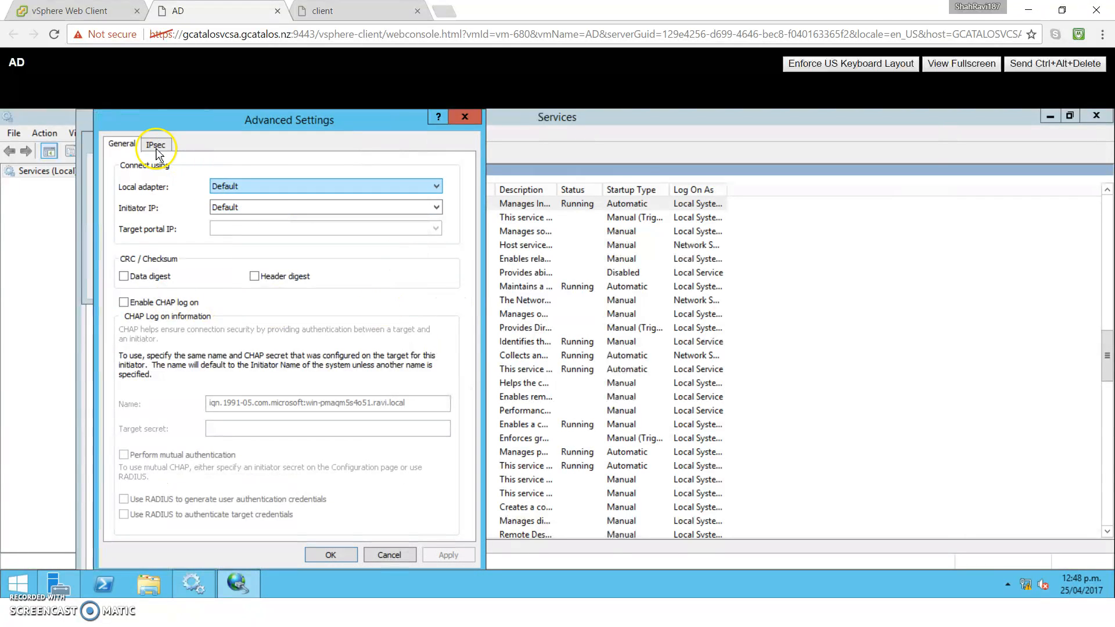
left_click(232, 187)
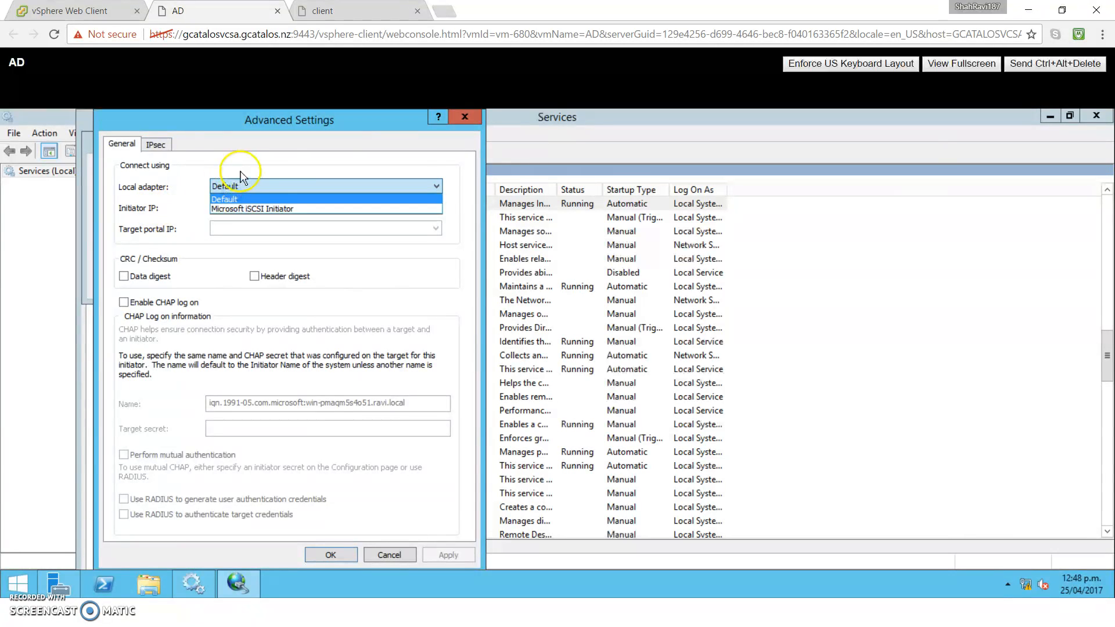
key("Down")
left_click(250, 199)
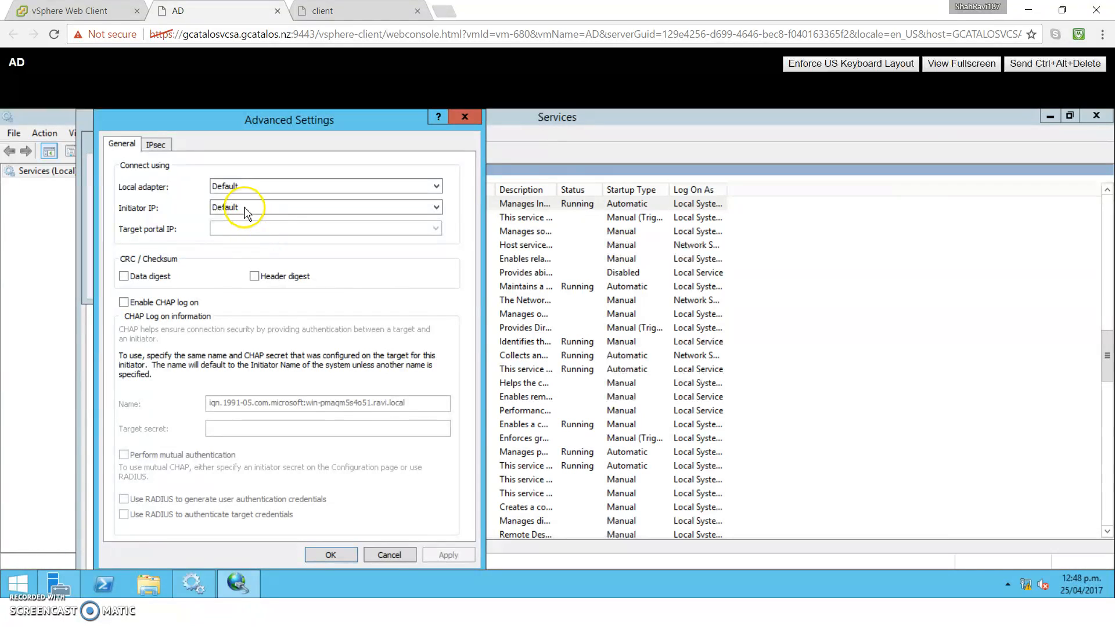
left_click(244, 208)
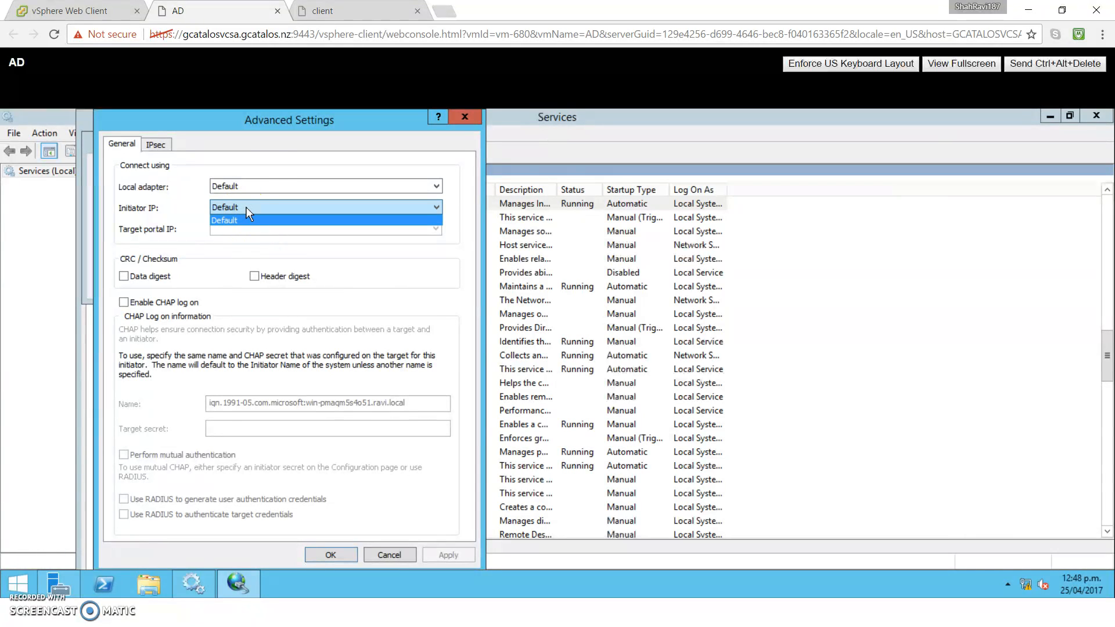
left_click(269, 160)
left_click(212, 233)
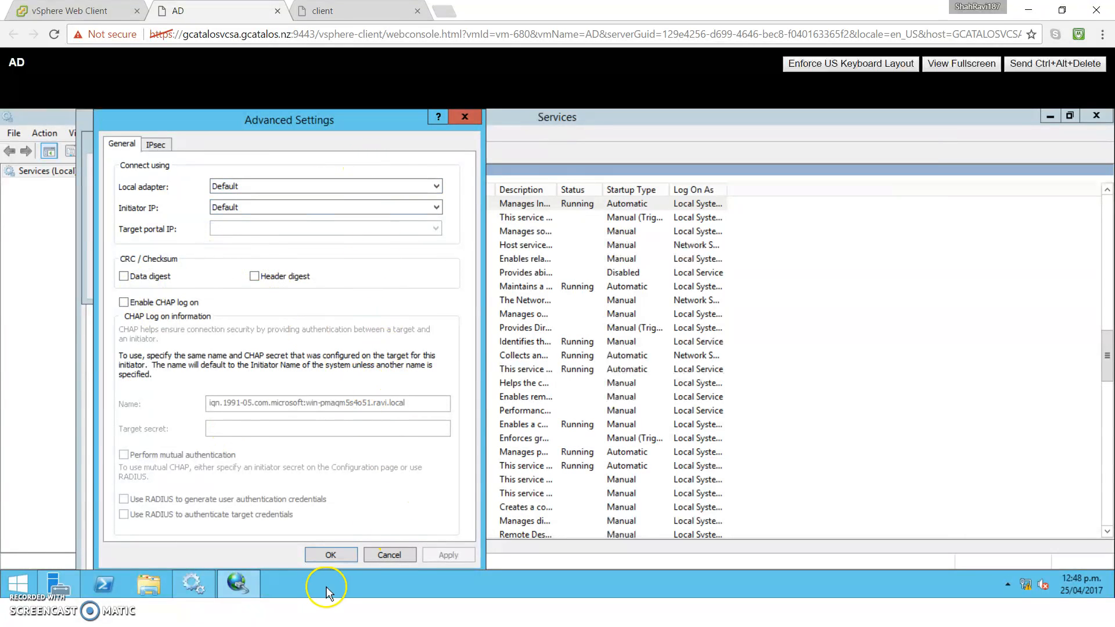
left_click(405, 556)
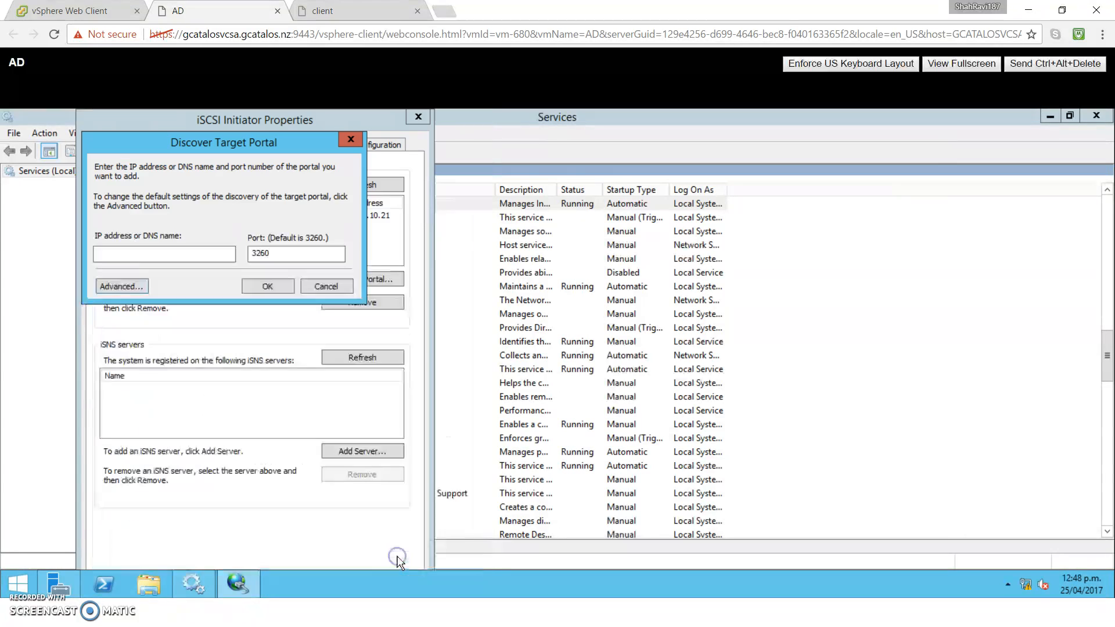
left_click(319, 286)
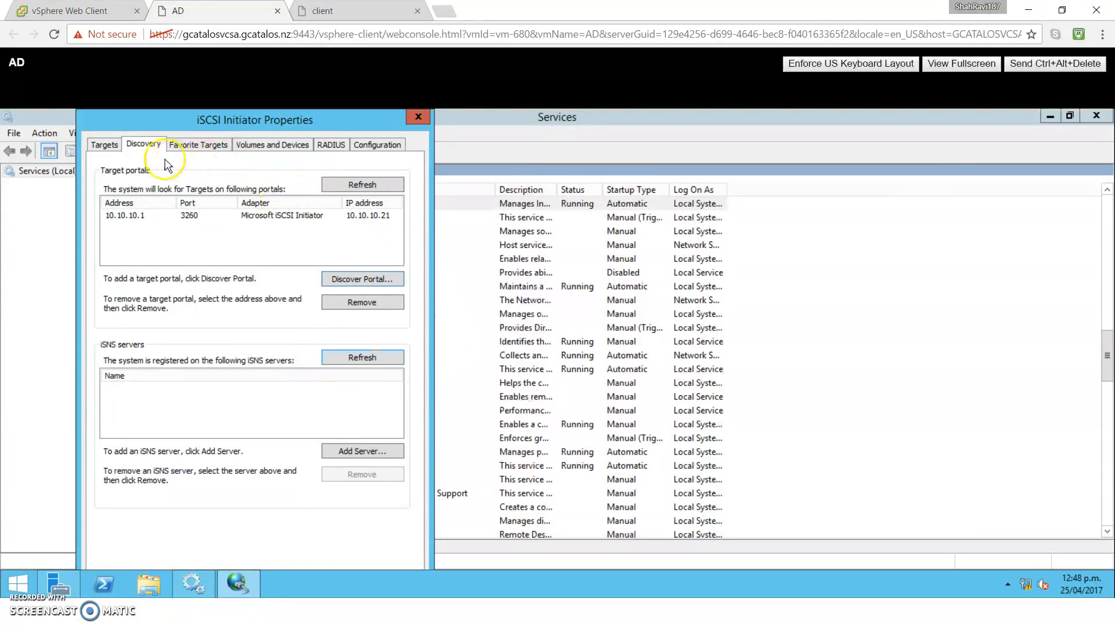
- Examine the discovered NetApp target's sessions and the network portals in its portal groups, and close the iSCSI Initiator properties
left_click(98, 145)
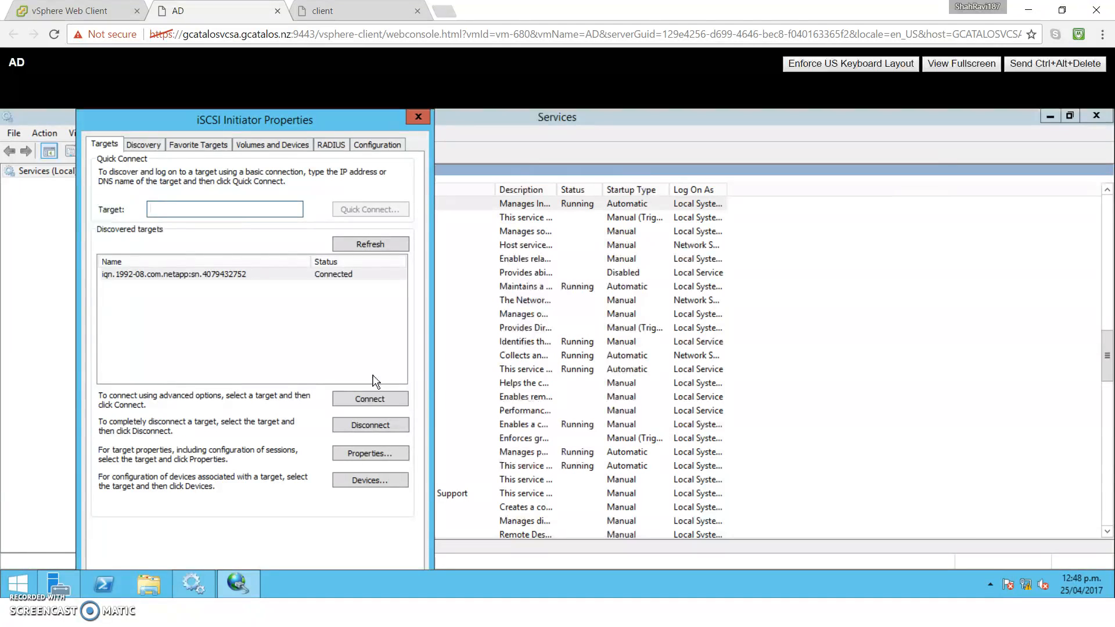
left_click(379, 453)
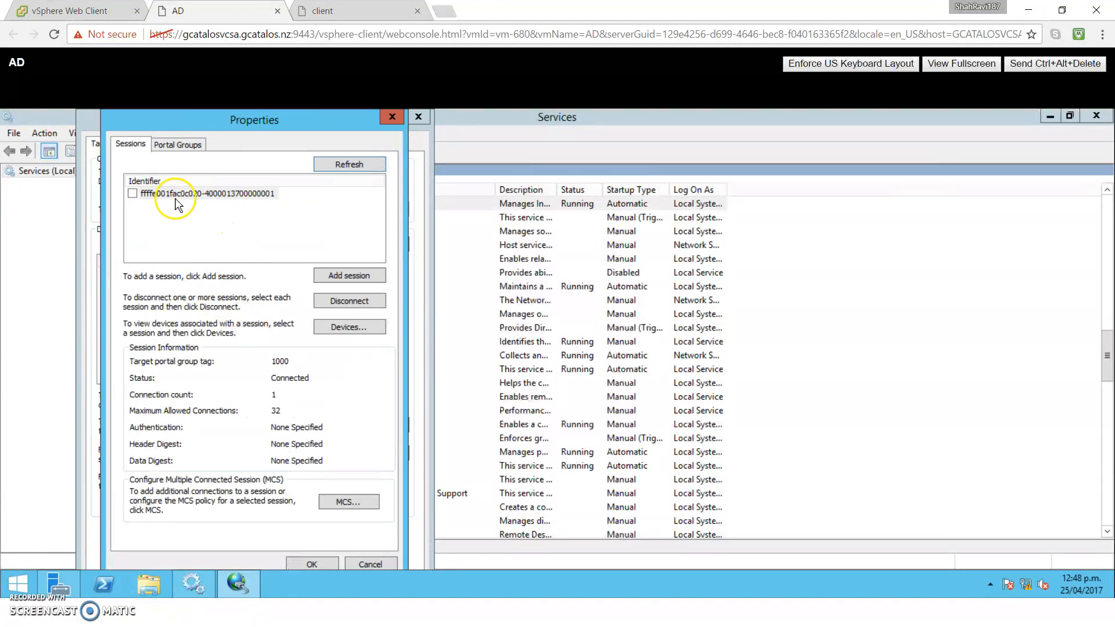
left_click(177, 144)
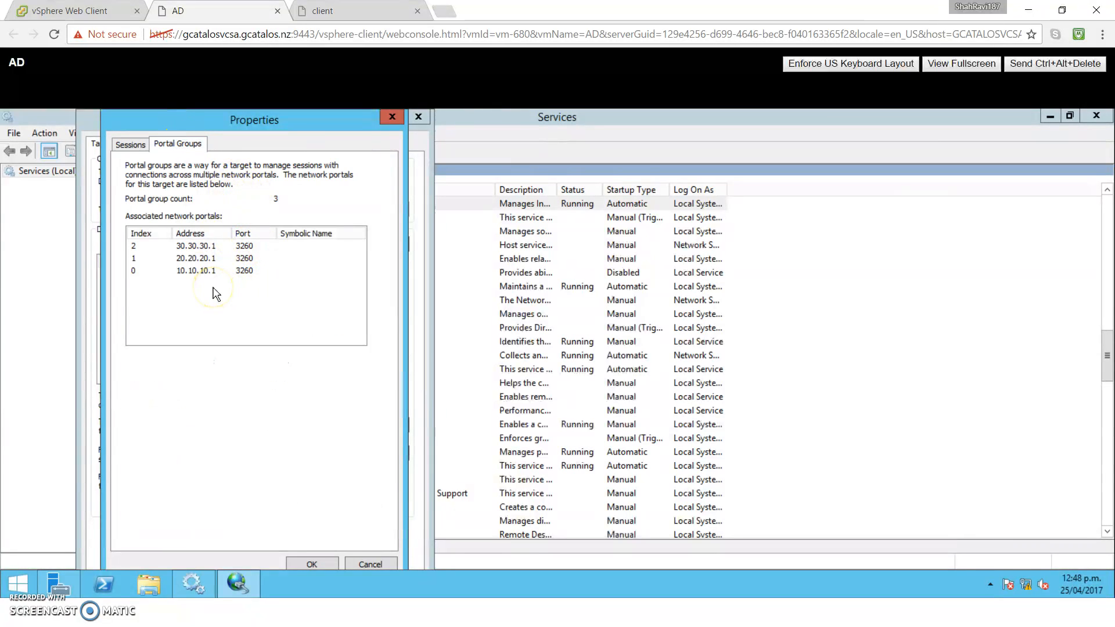
left_click_drag(191, 291, 200, 245)
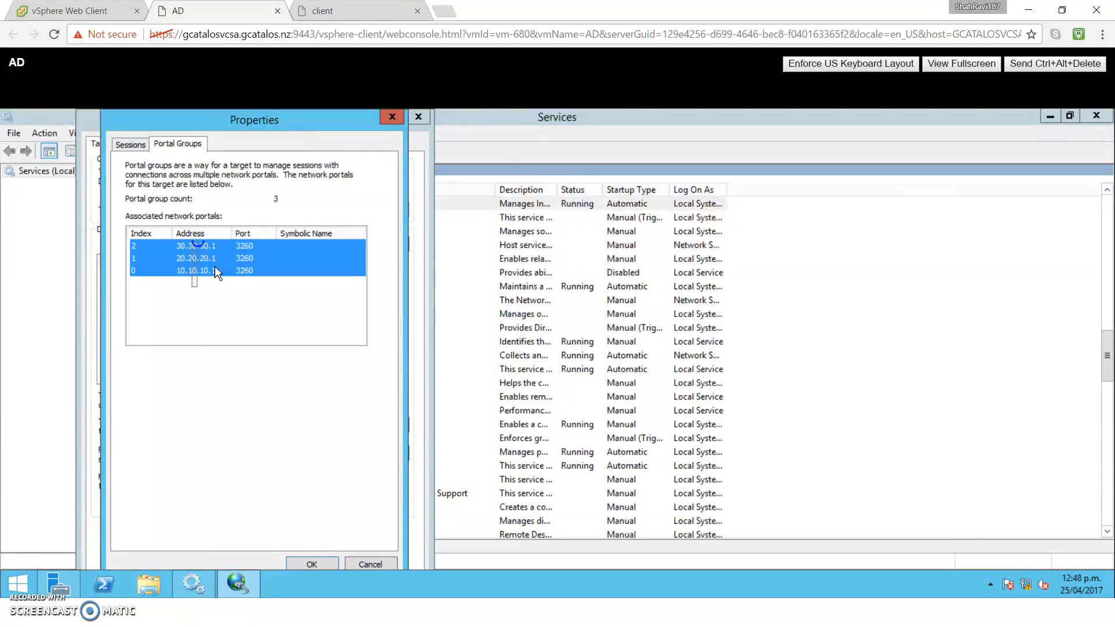
left_click(269, 332)
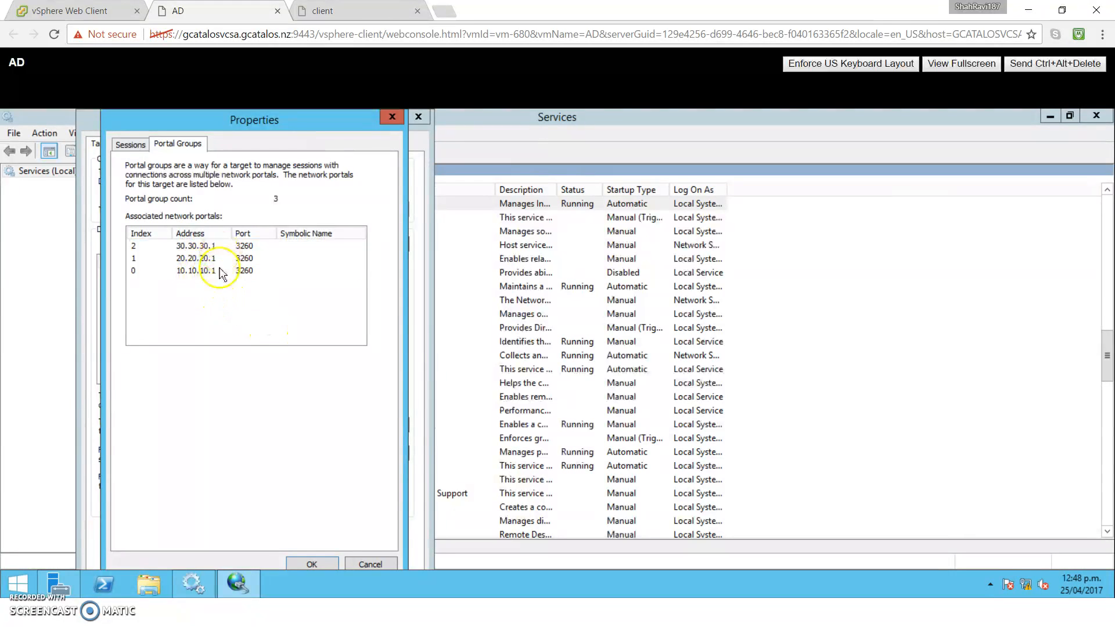
left_click(234, 275)
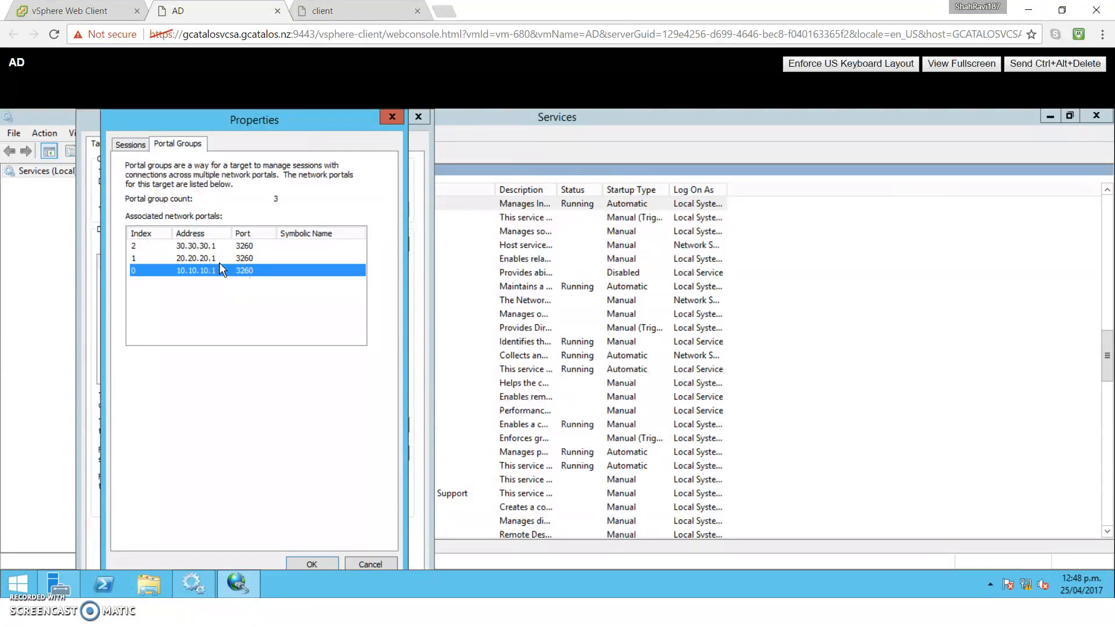
left_click(219, 261)
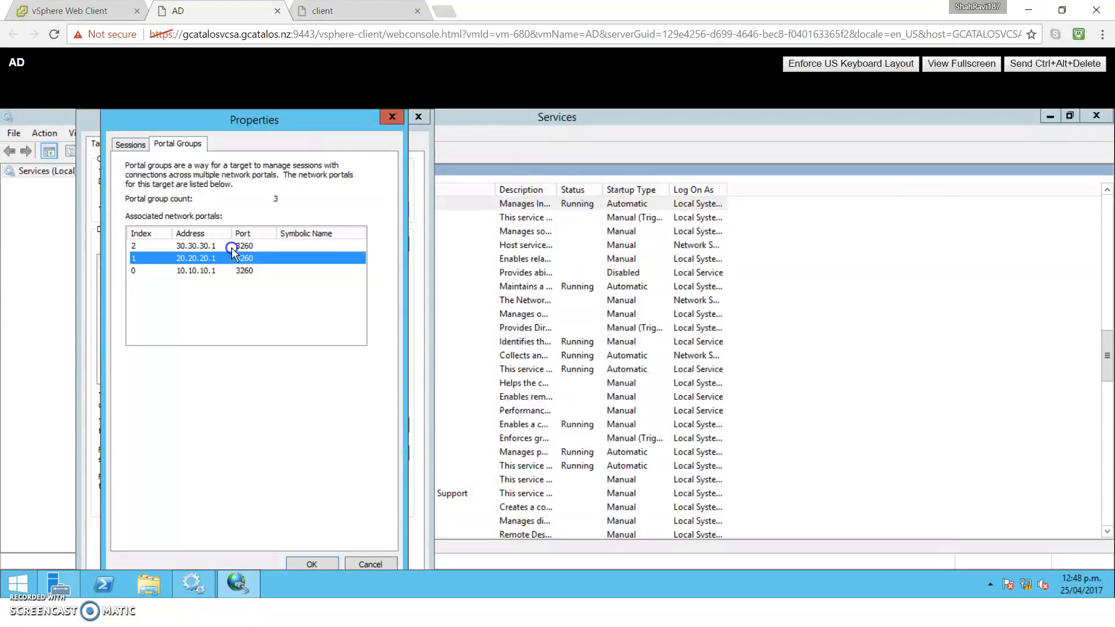
left_click(231, 247)
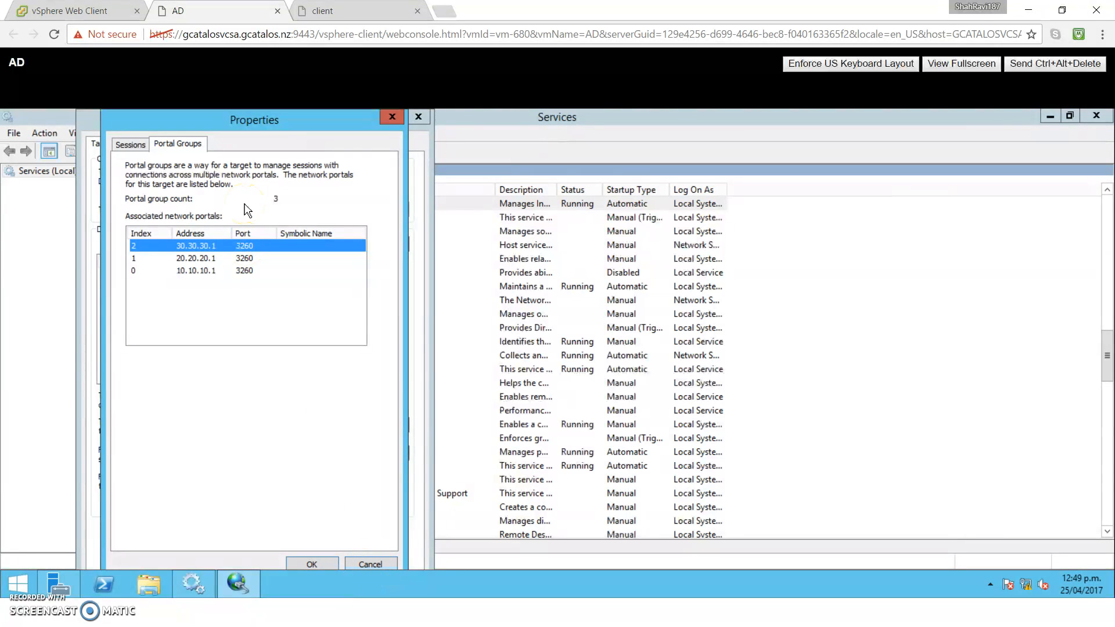
left_click(361, 563)
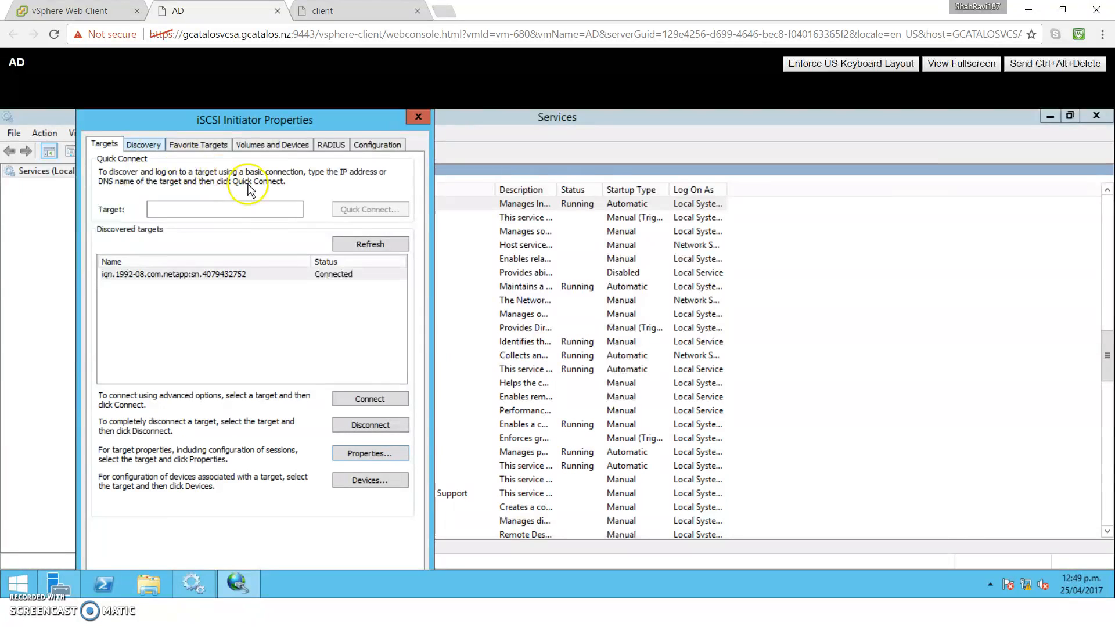
left_click(269, 275)
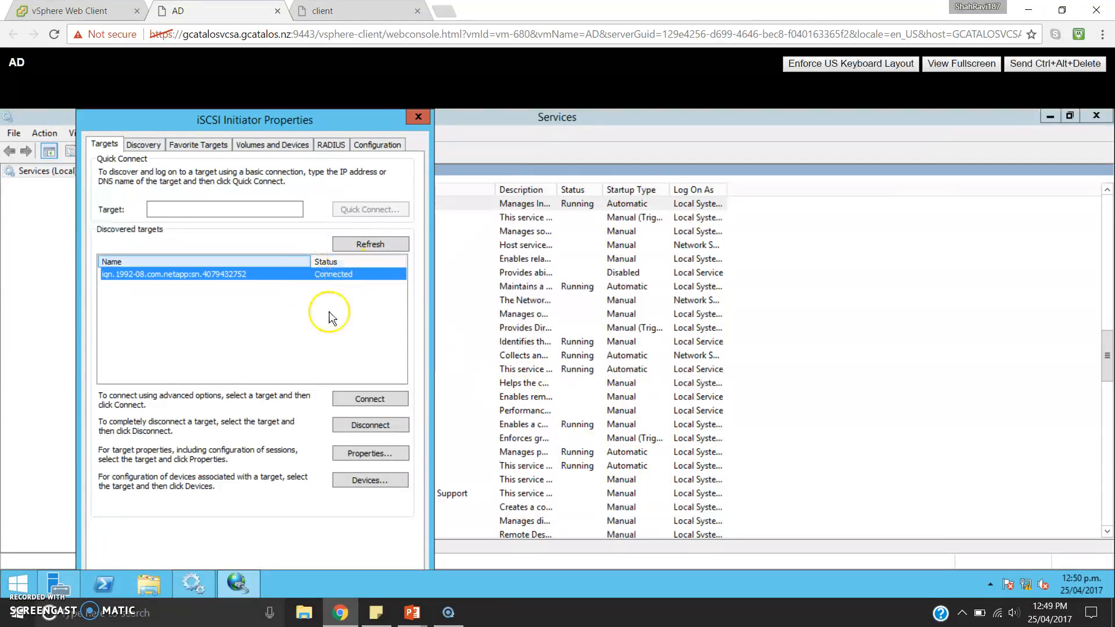
left_click(418, 119)
left_click(1095, 116)
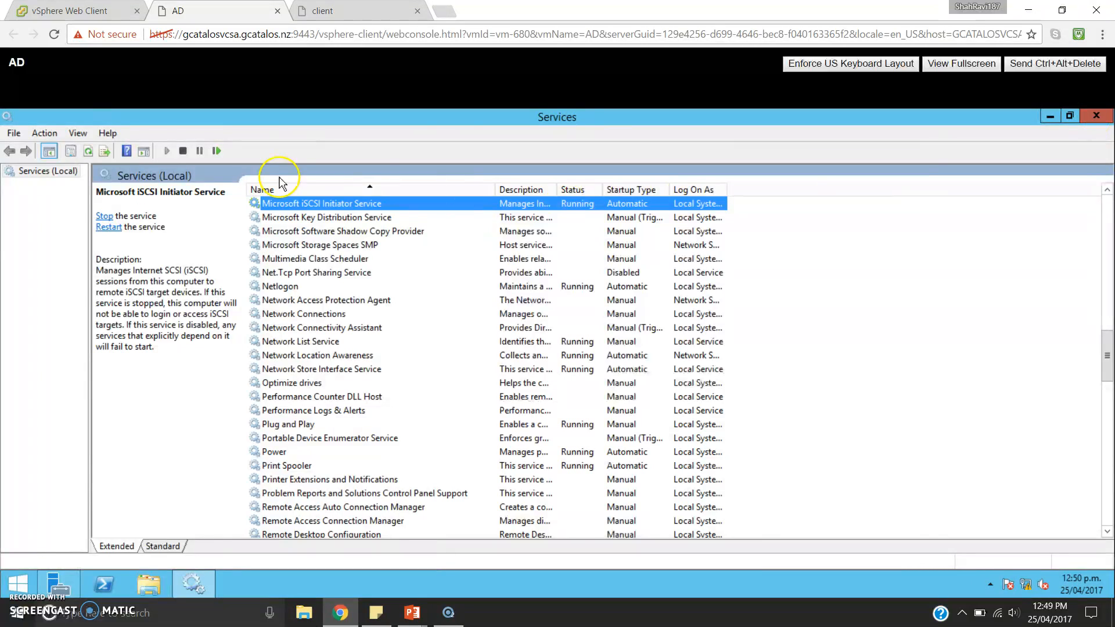
- Switch to NetApp System Manager on the client machine, open the LUNs list under Storage and select lun4
left_click(346, 12)
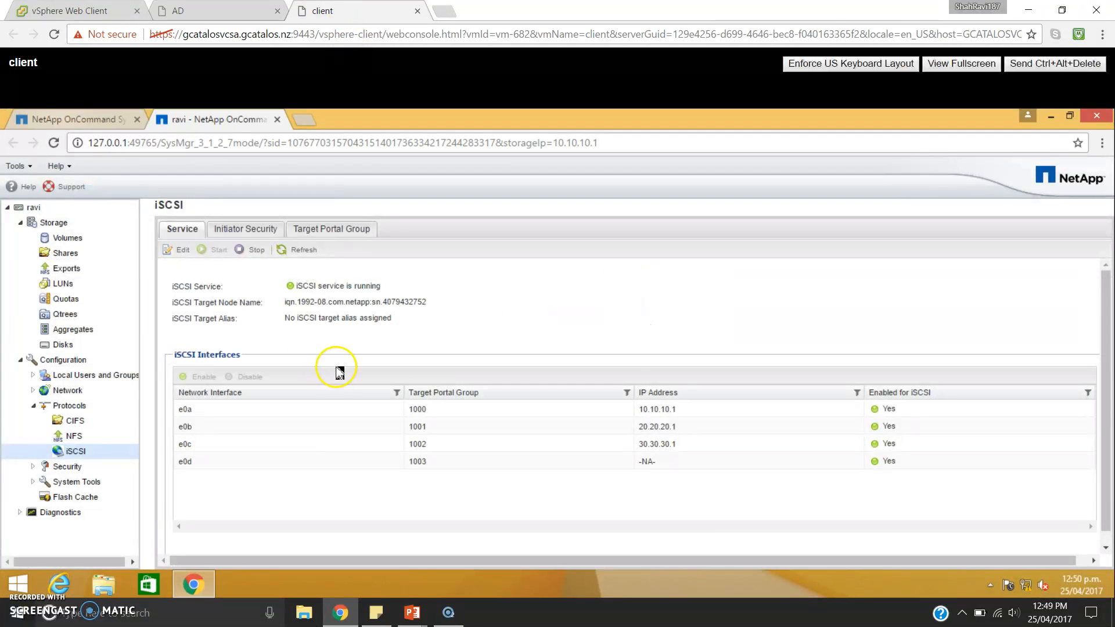
left_click(21, 361)
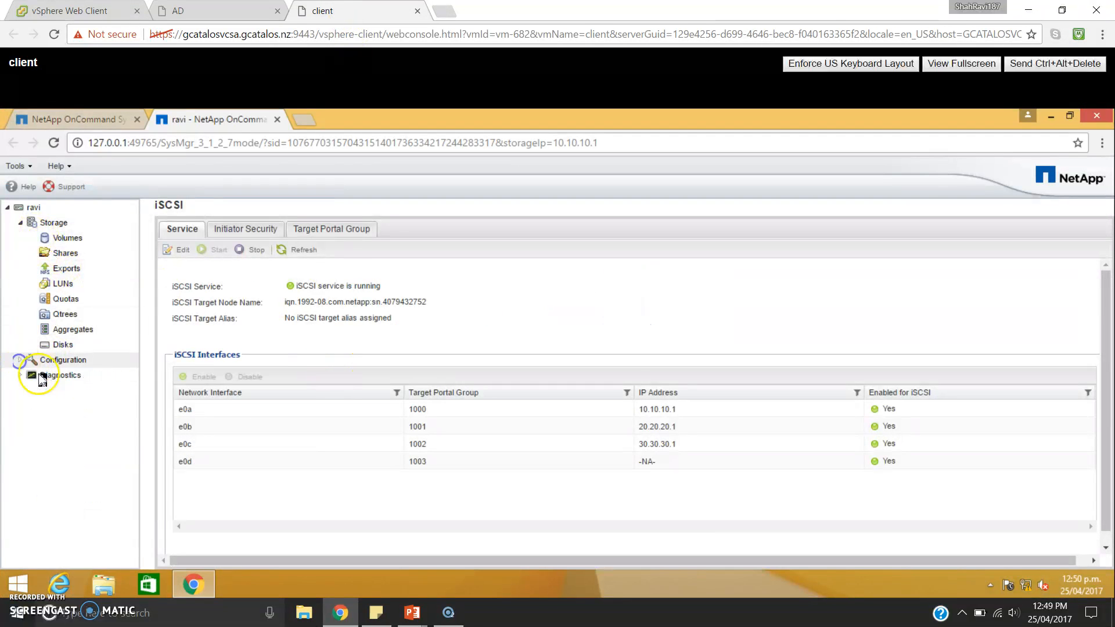
left_click(47, 224)
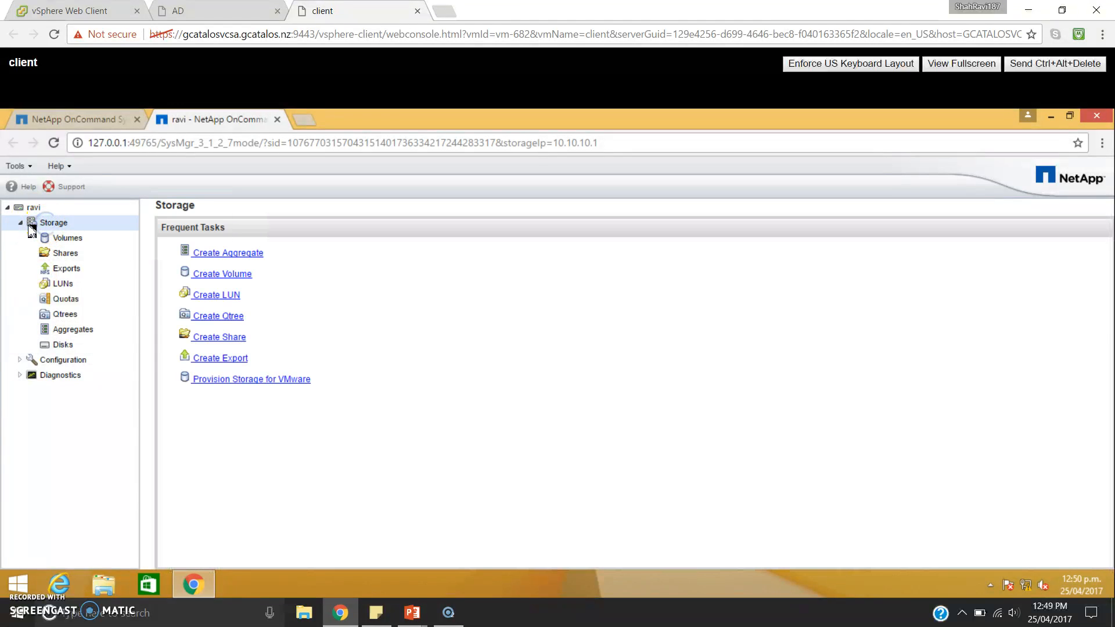
left_click(66, 284)
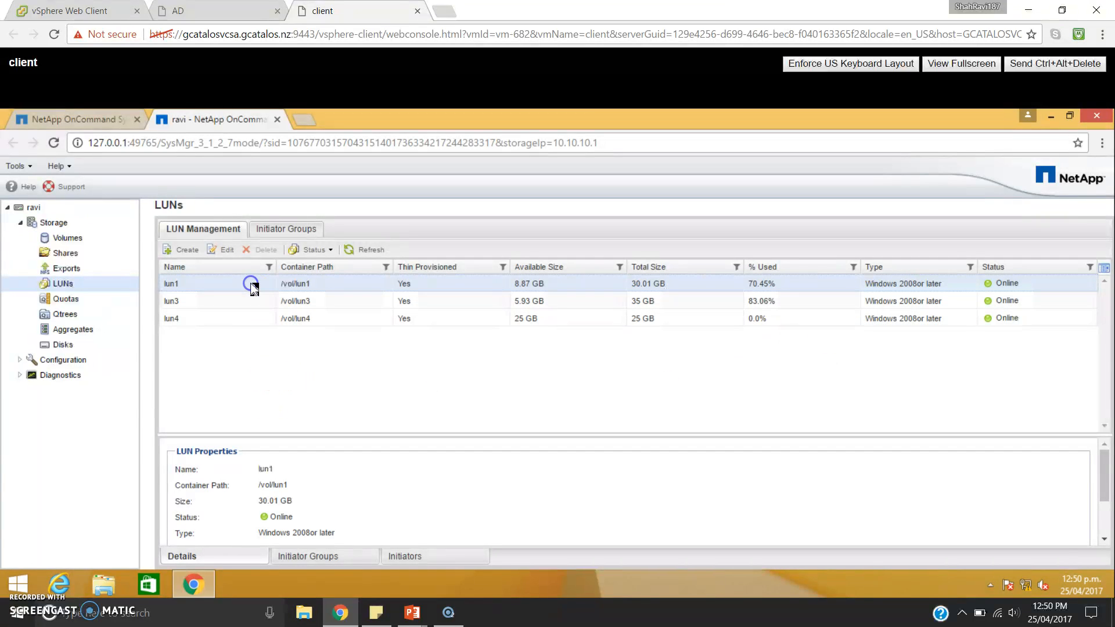
left_click(219, 318)
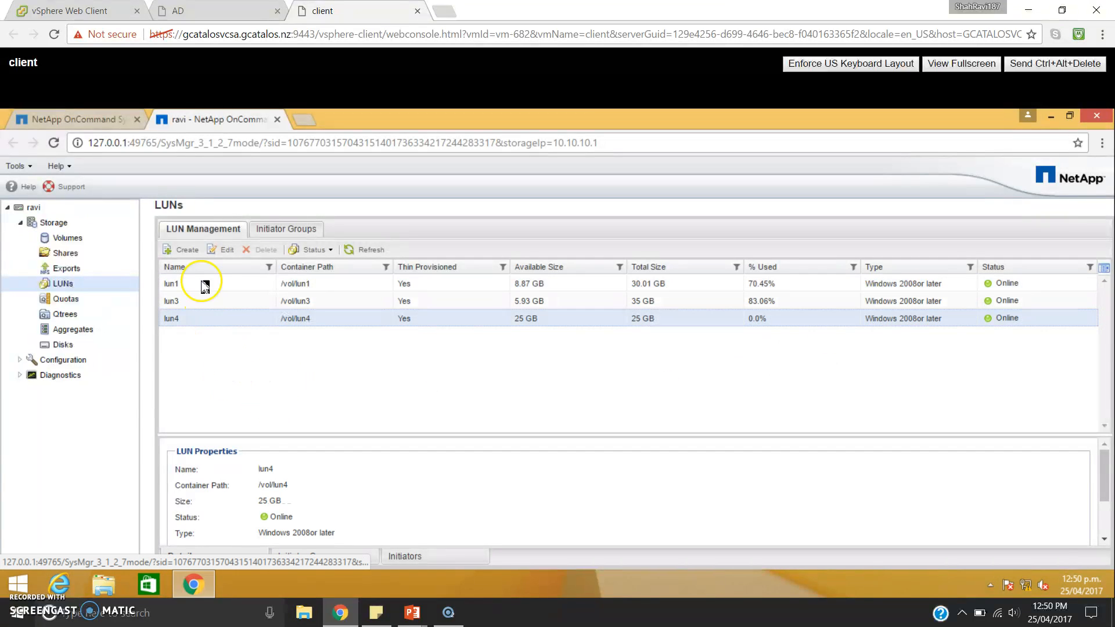
- Start creating a LUN named lun5 of type Windows 2008 or later, entering 100 as its size and picking the size unit
left_click(181, 252)
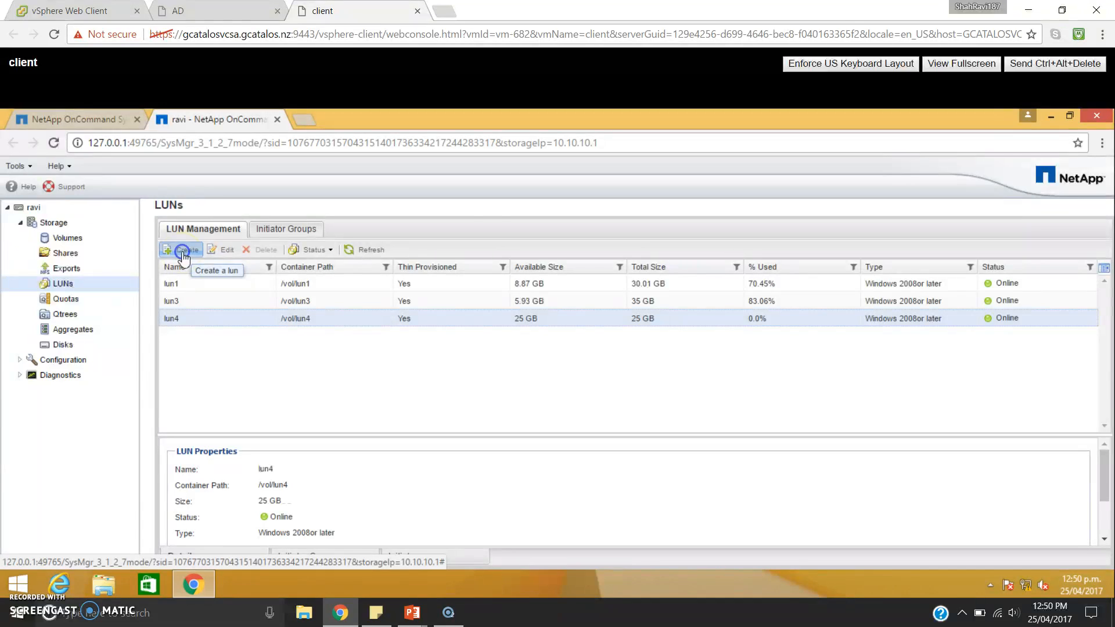
left_click(699, 529)
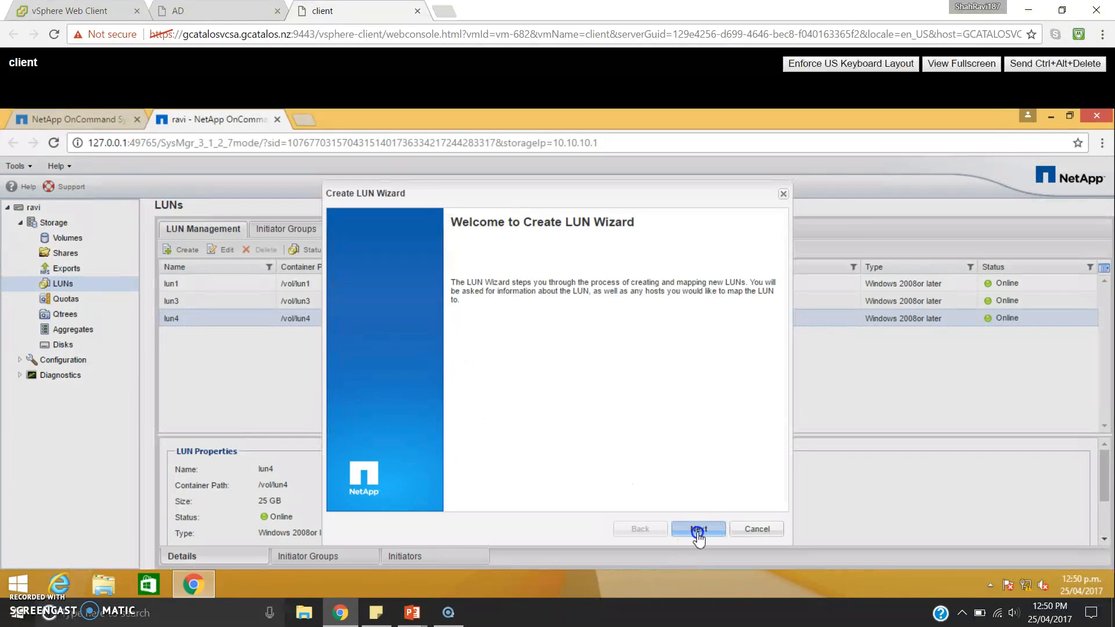
left_click(566, 313)
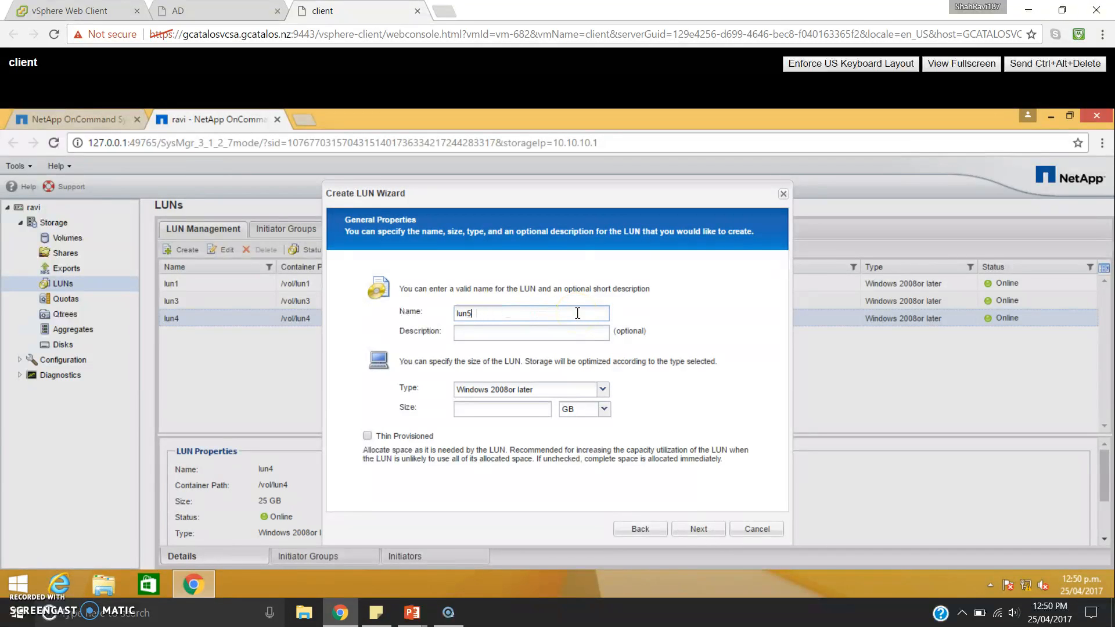
left_click(528, 409)
type("100")
left_click(593, 414)
left_click(572, 439)
left_click(706, 532)
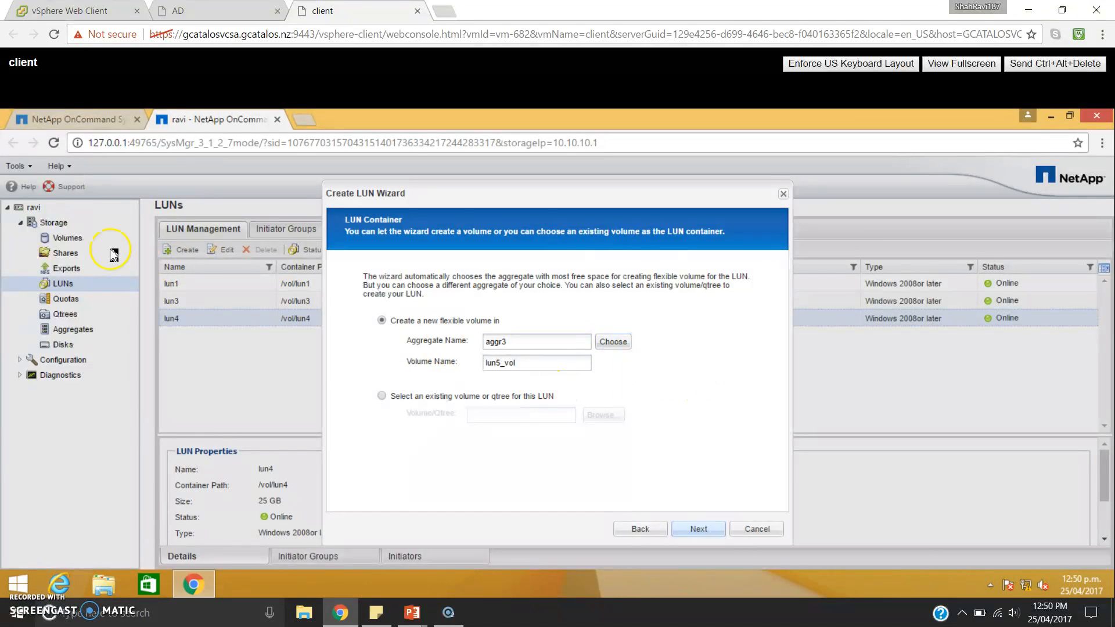
- Place the LUN in a new flexible volume named lun5 in aggregate aggr3
left_click(547, 346)
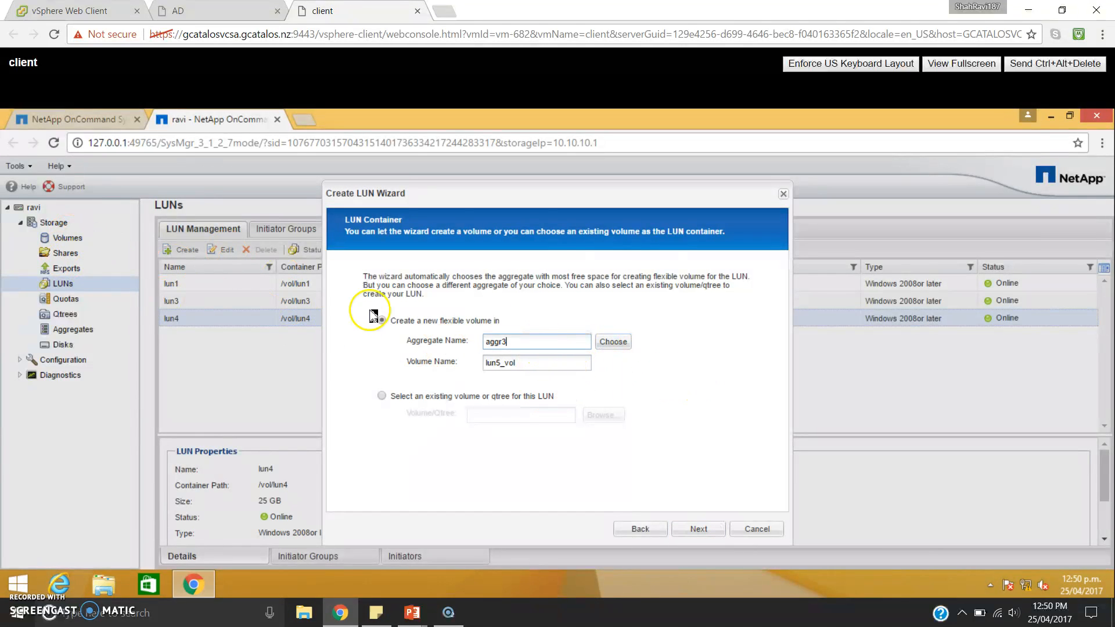
left_click(516, 341)
left_click(523, 364)
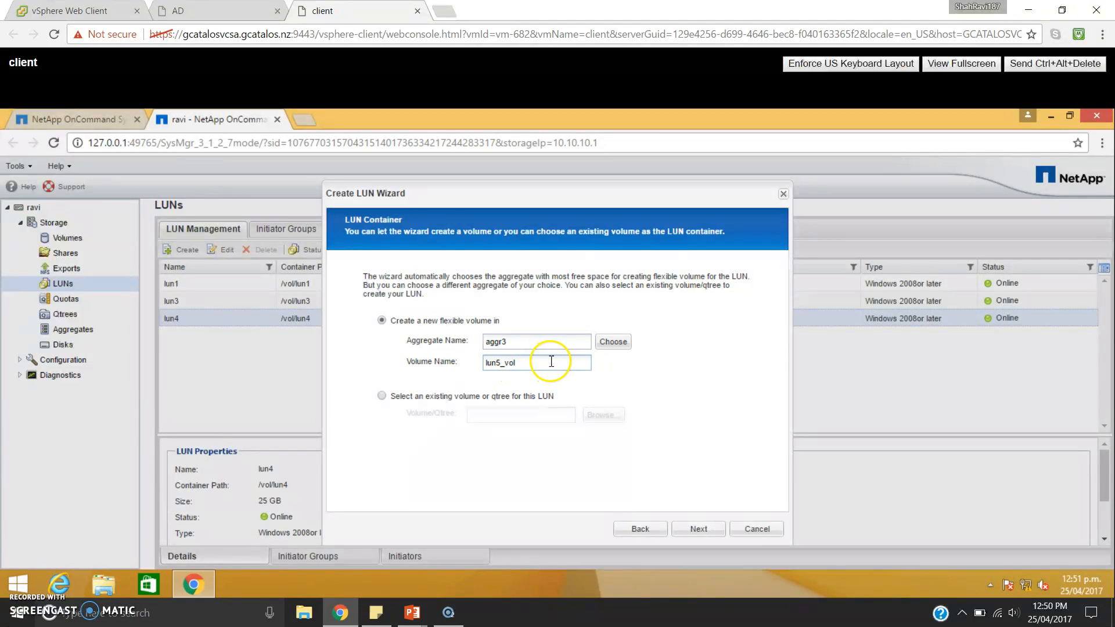
key("BackSpace")
key("BackSpace")
key("BackSpace")
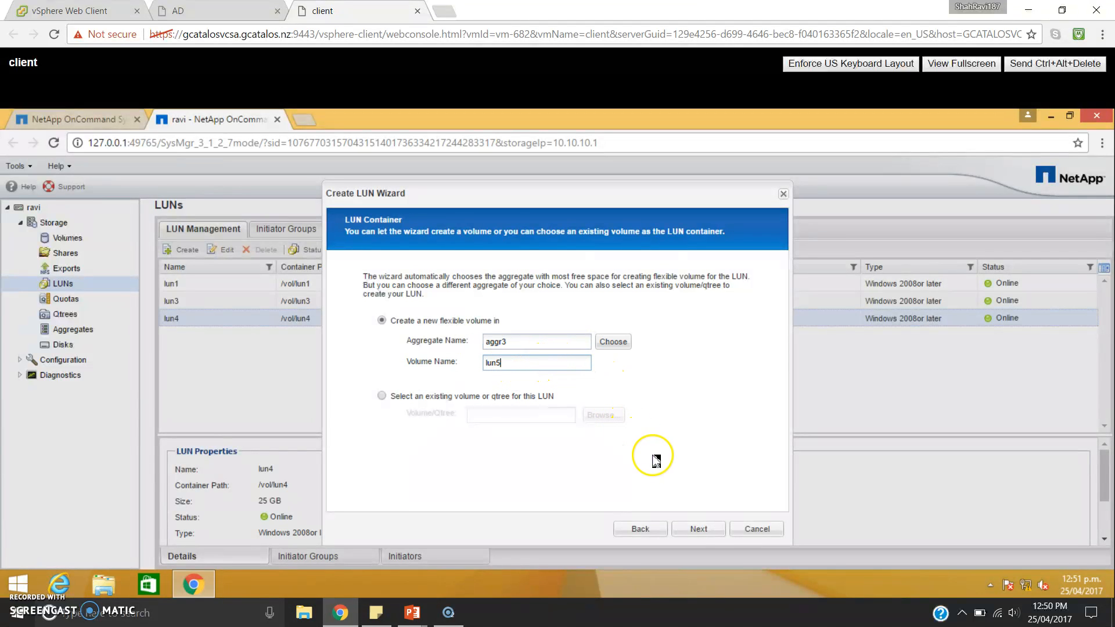
left_click(702, 528)
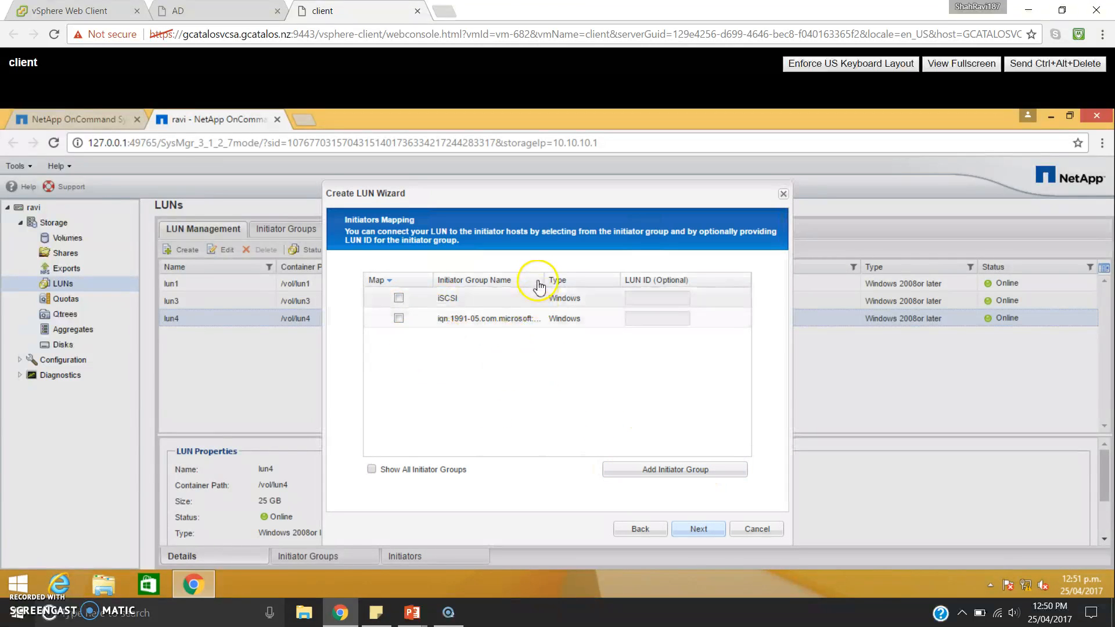
- Widen the initiator group name column and map the LUN to the group starting with iqn.1991-05.com.microsoft
left_click_drag(545, 282, 618, 310)
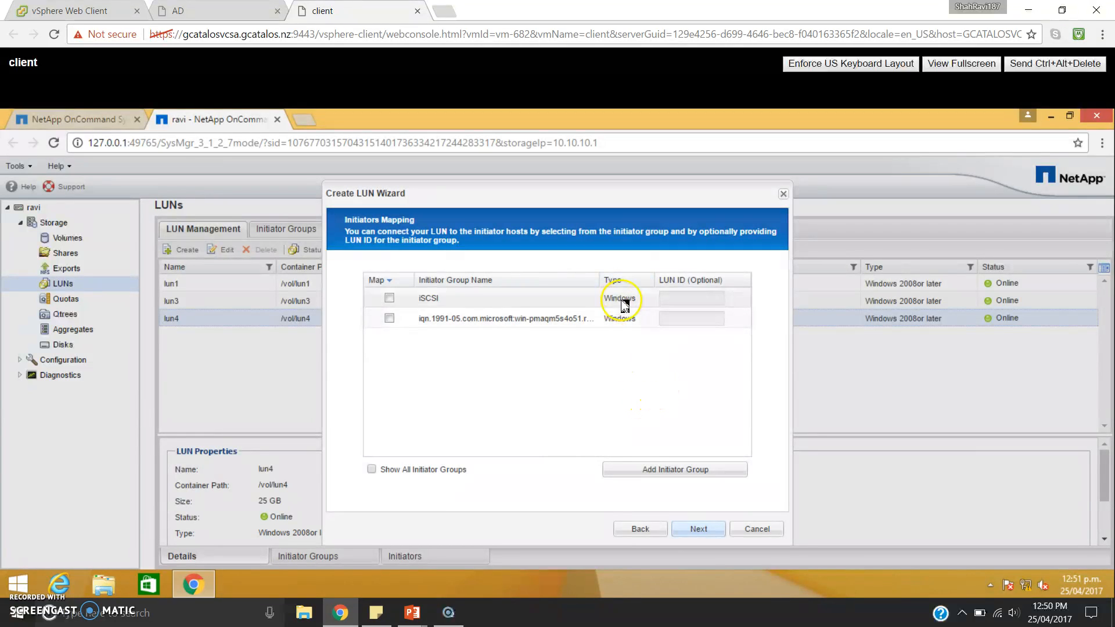
left_click_drag(601, 281, 687, 281)
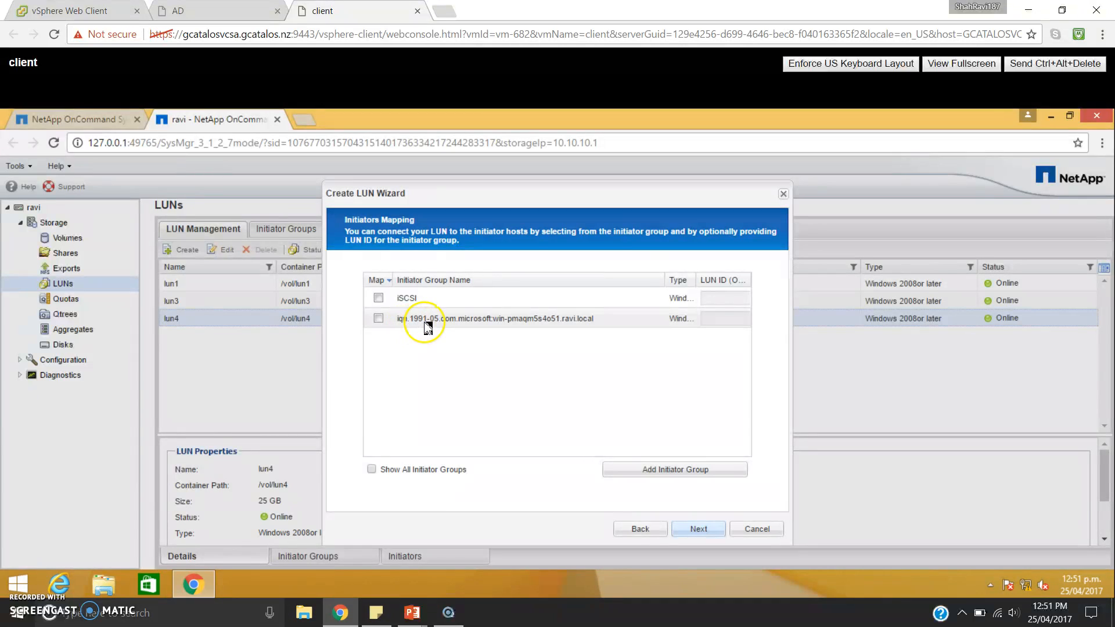
left_click(378, 319)
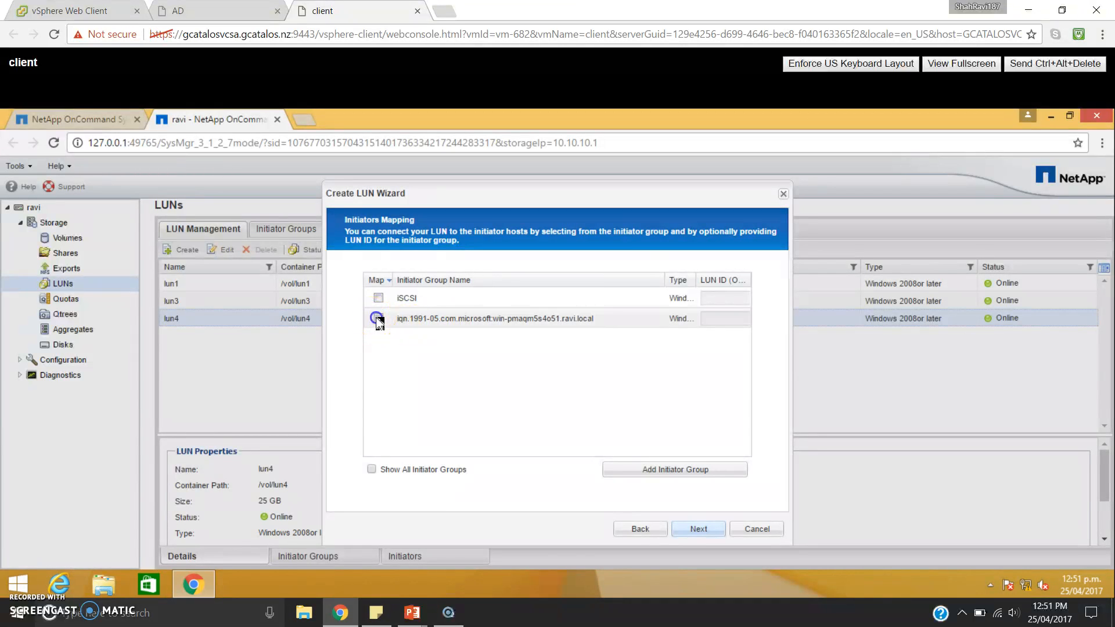
- Also map lun5 to the iSCSI initiator group, set LUN ID 5 for both groups and complete the LUN creation
left_click(403, 304)
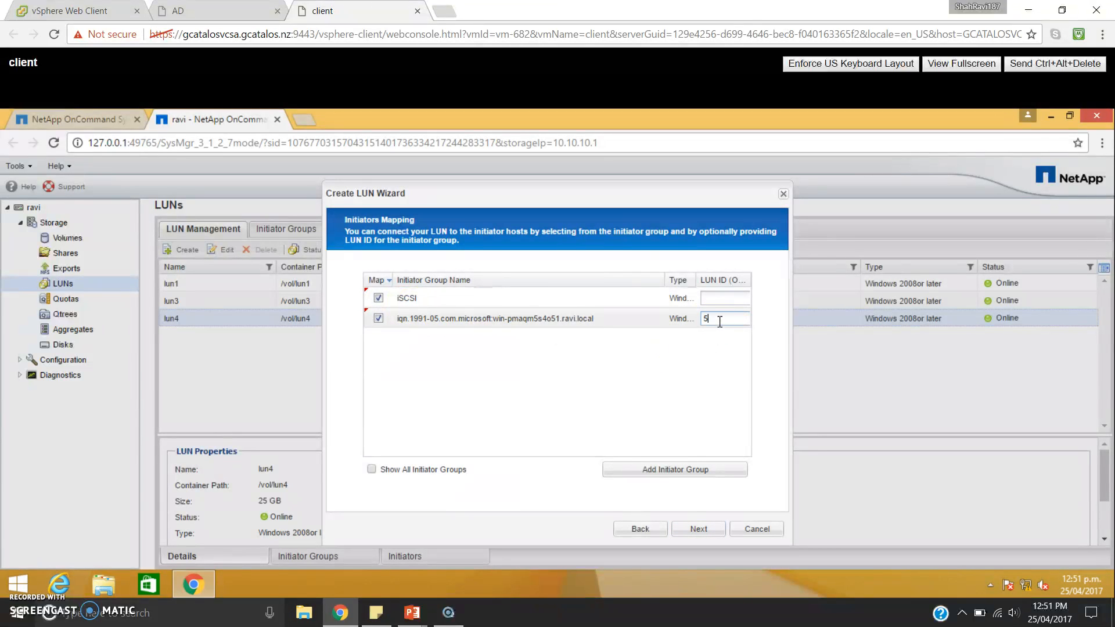
left_click(714, 301)
type("5")
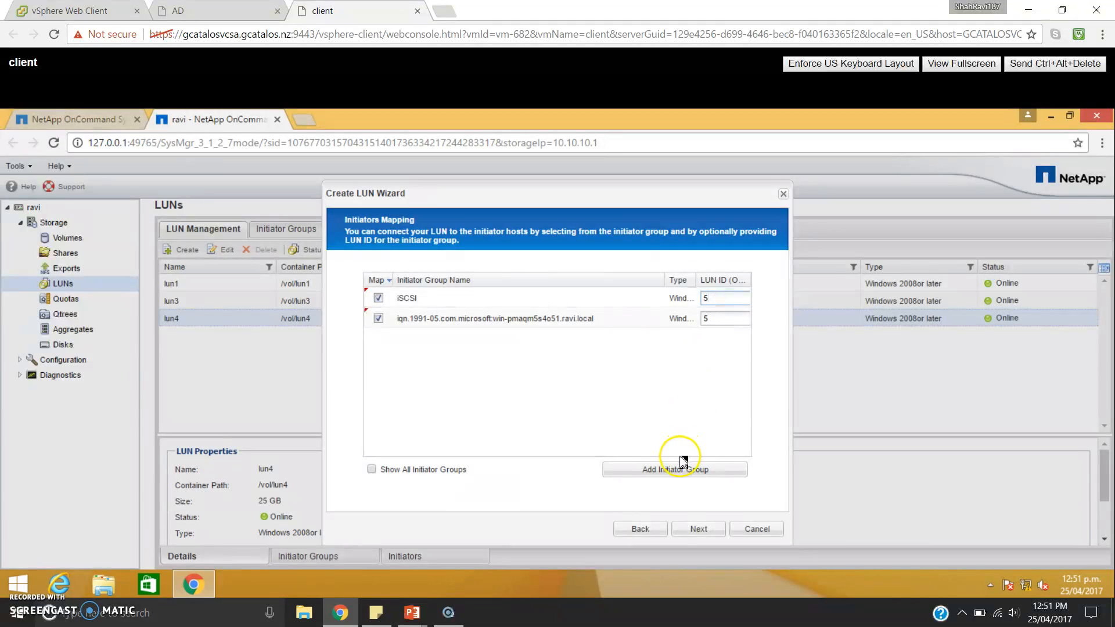
left_click(709, 531)
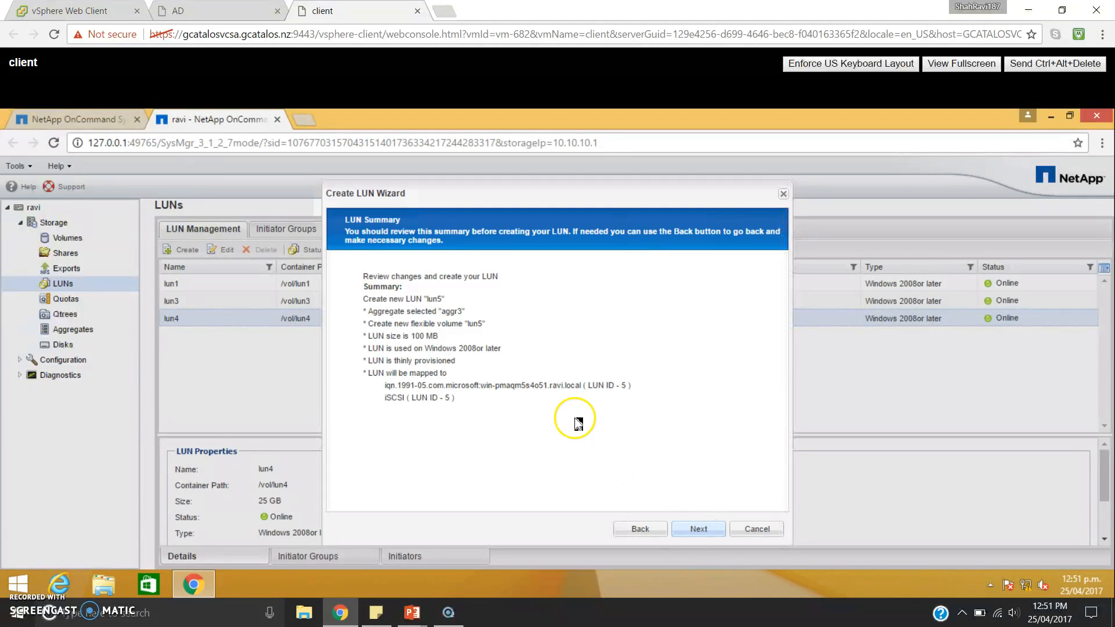
left_click(700, 531)
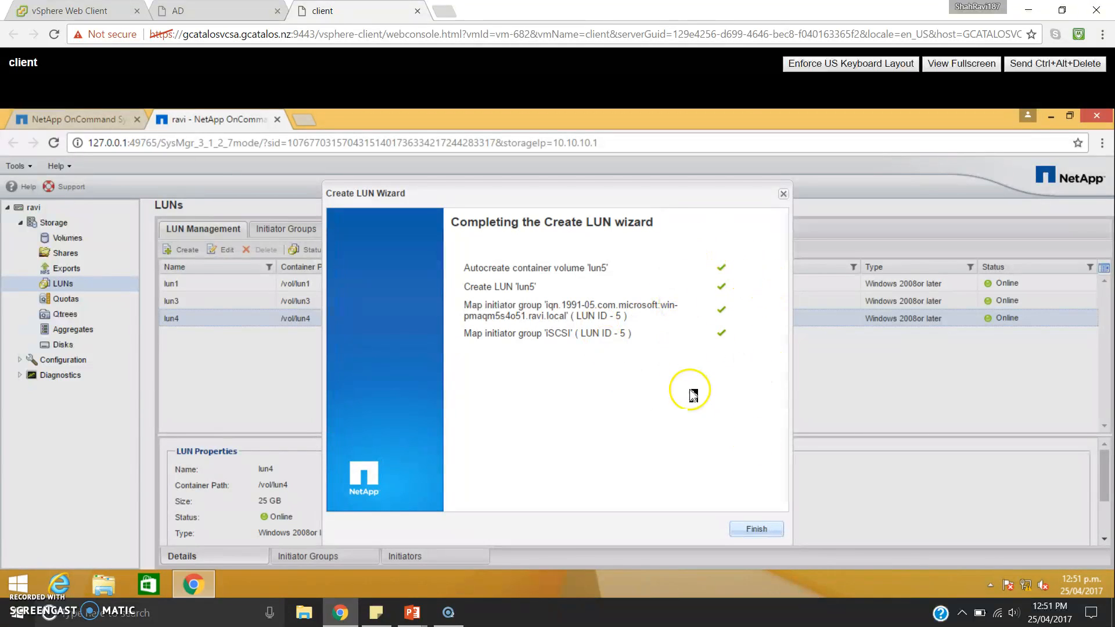
left_click(764, 530)
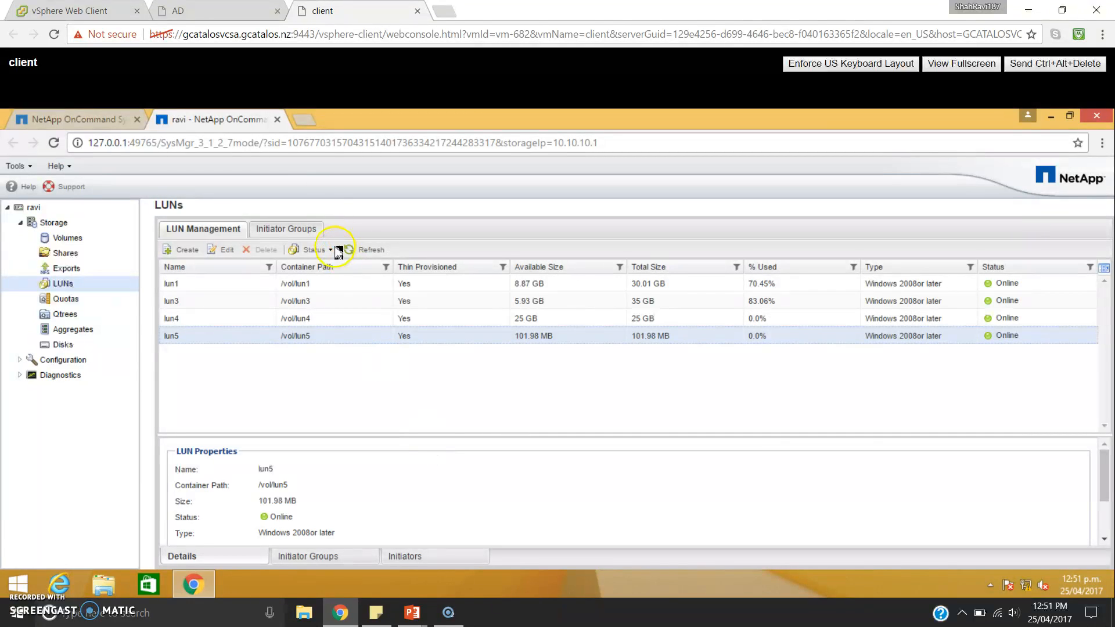
- Switch to the AD machine, view the drives under This PC and try to open its management console from there
left_click(192, 11)
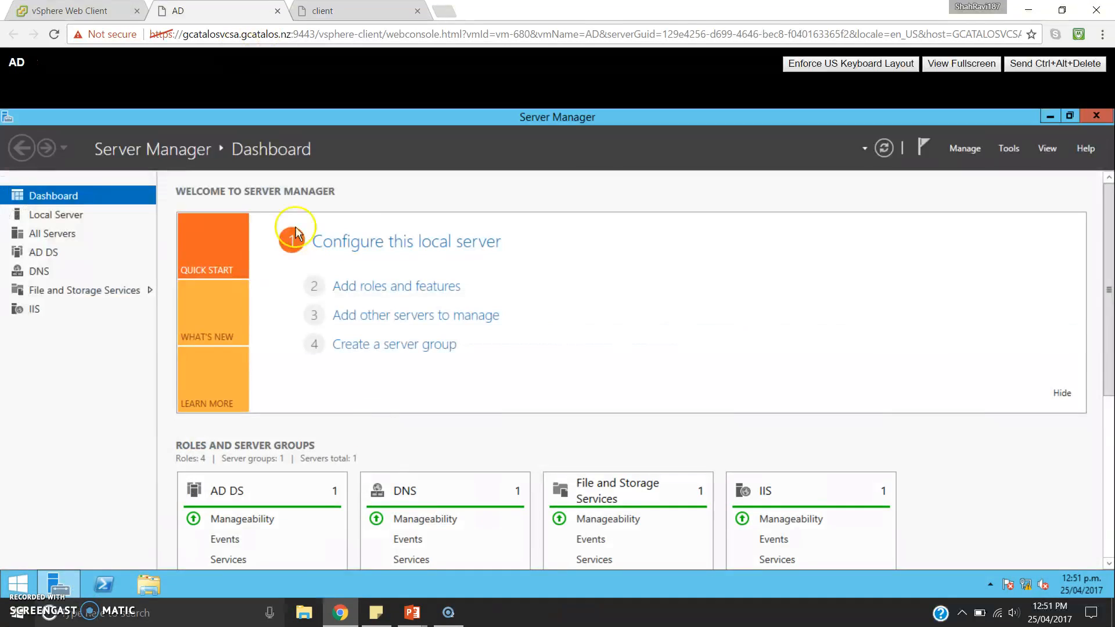
left_click(149, 585)
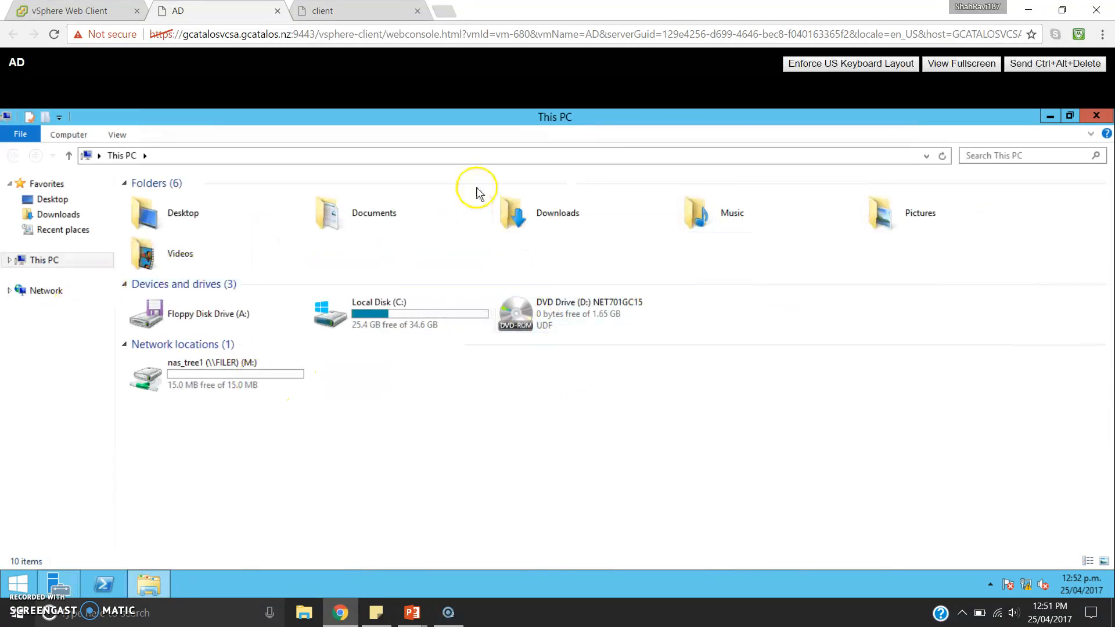
left_click(50, 264)
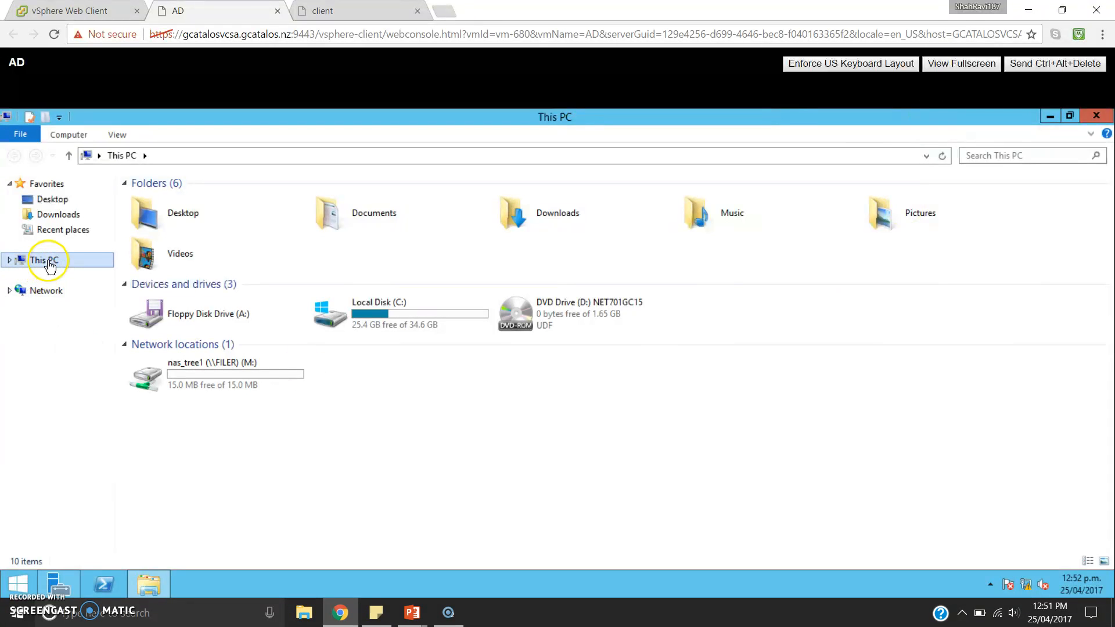
right_click(49, 264)
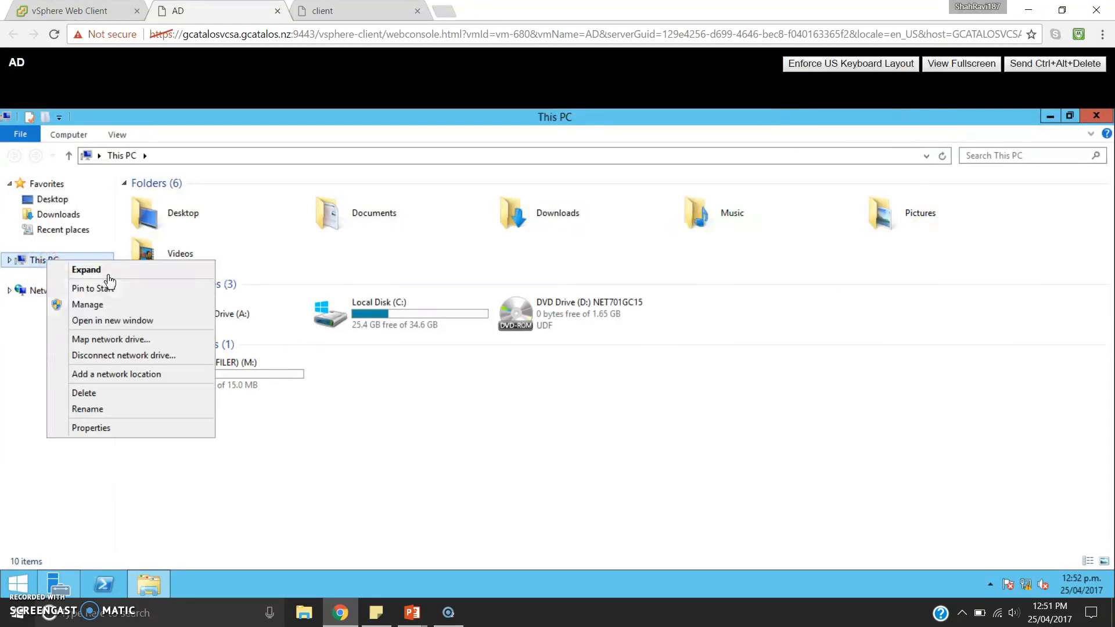
left_click(124, 311)
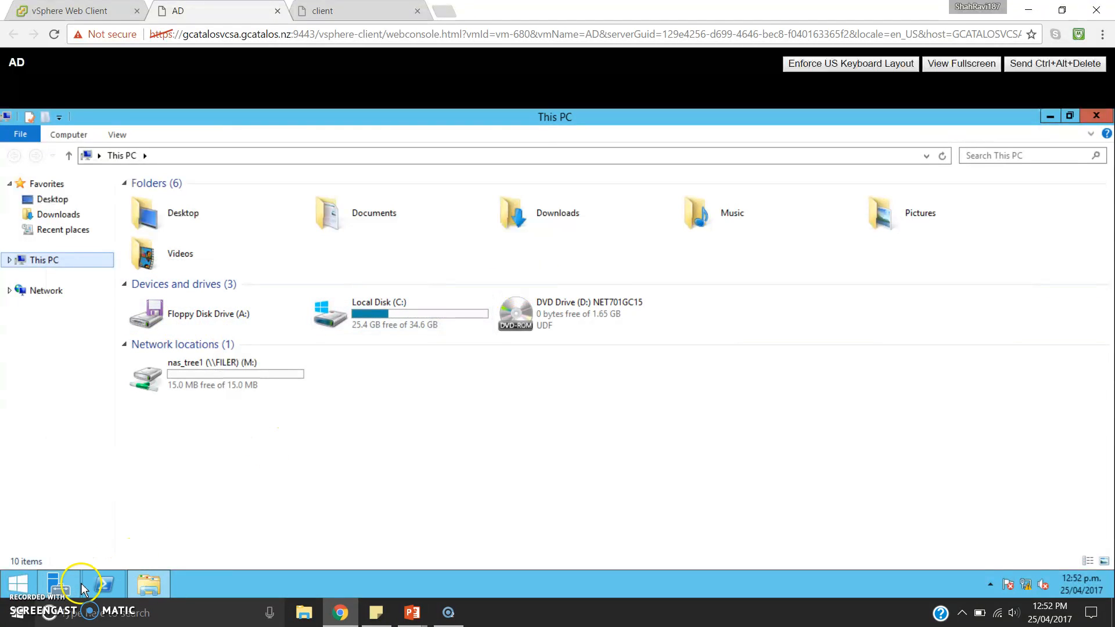
- Open Computer Management from Administrative Tools, maximize it and show Disk Management
left_click(8, 587)
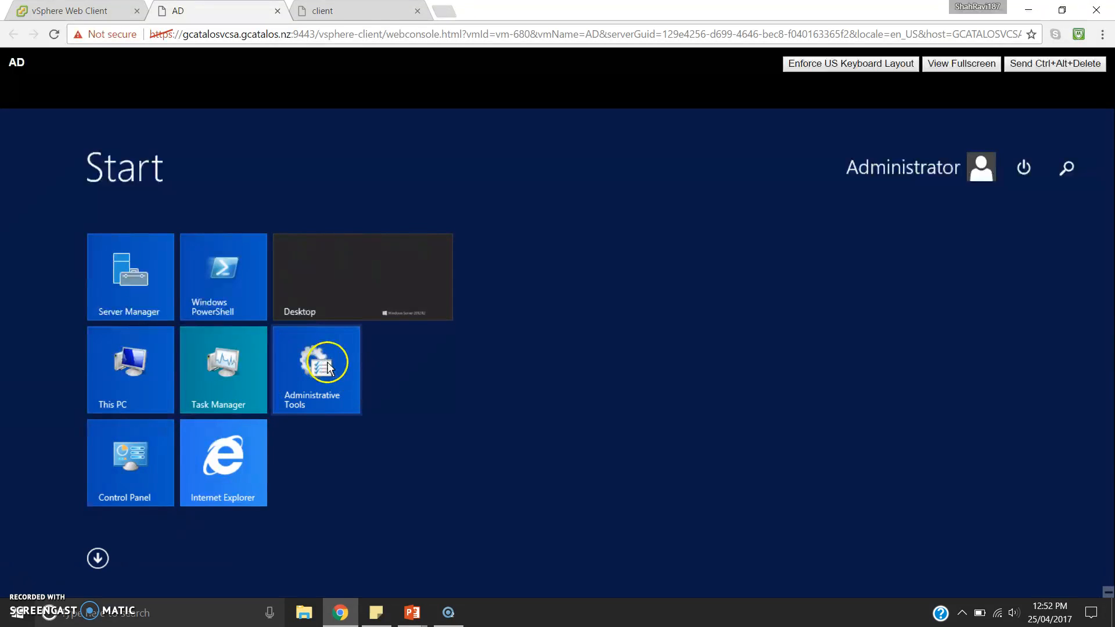
left_click(328, 369)
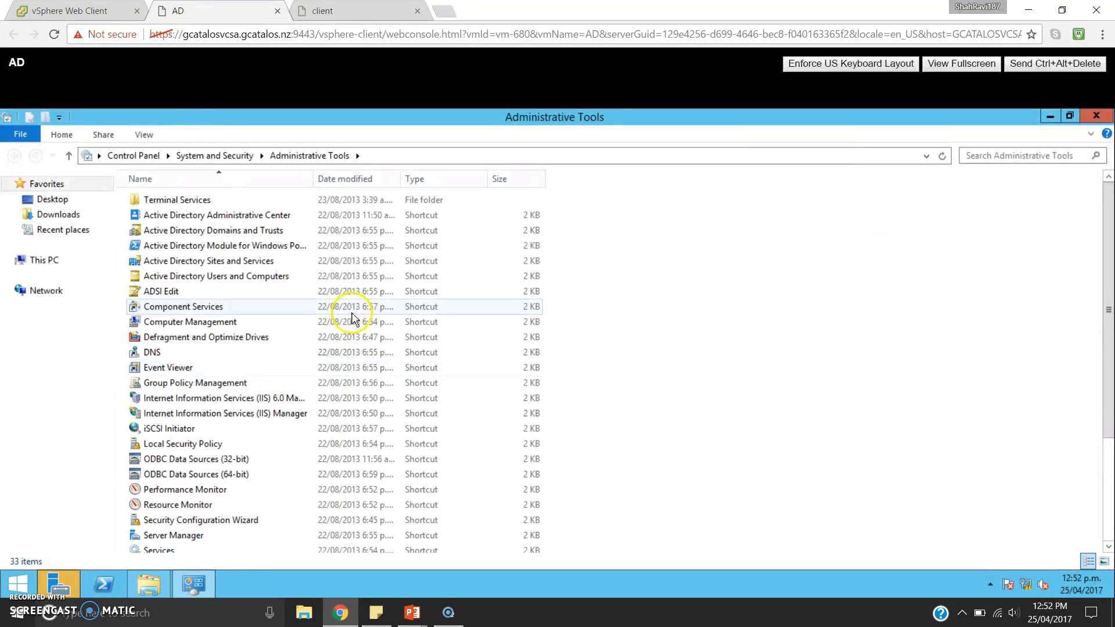
left_click(192, 323)
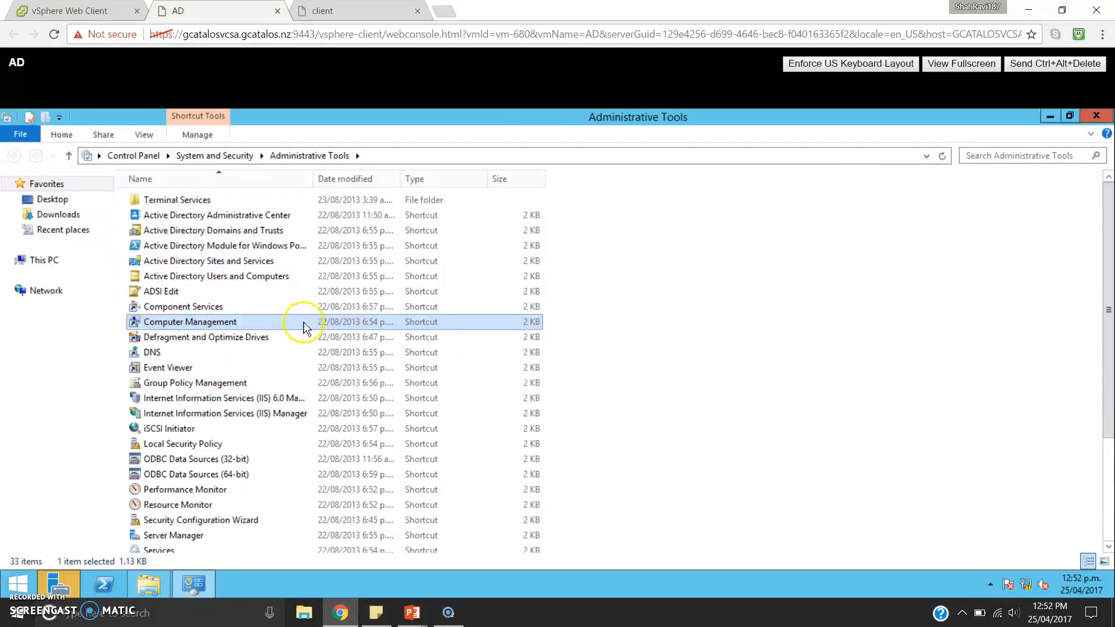
double_click(320, 326)
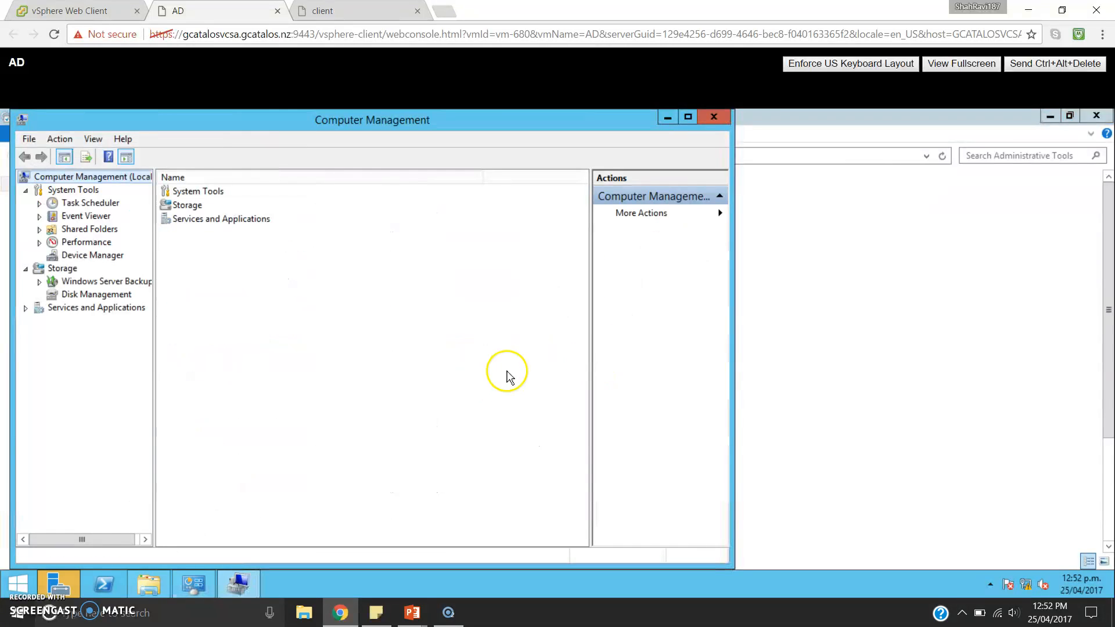
left_click(688, 117)
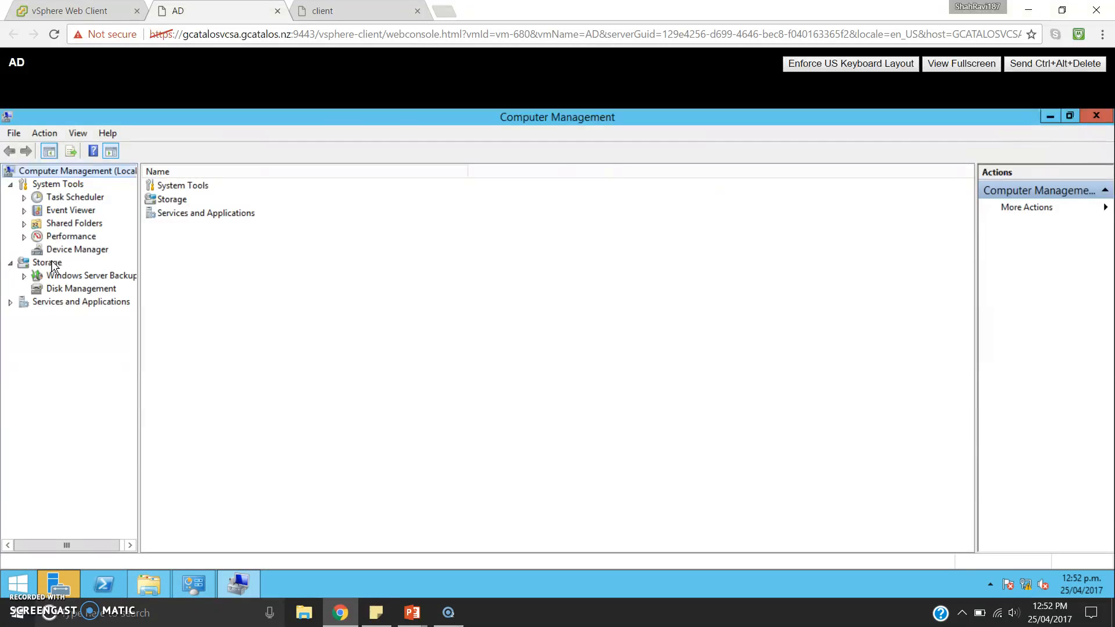
left_click(67, 285)
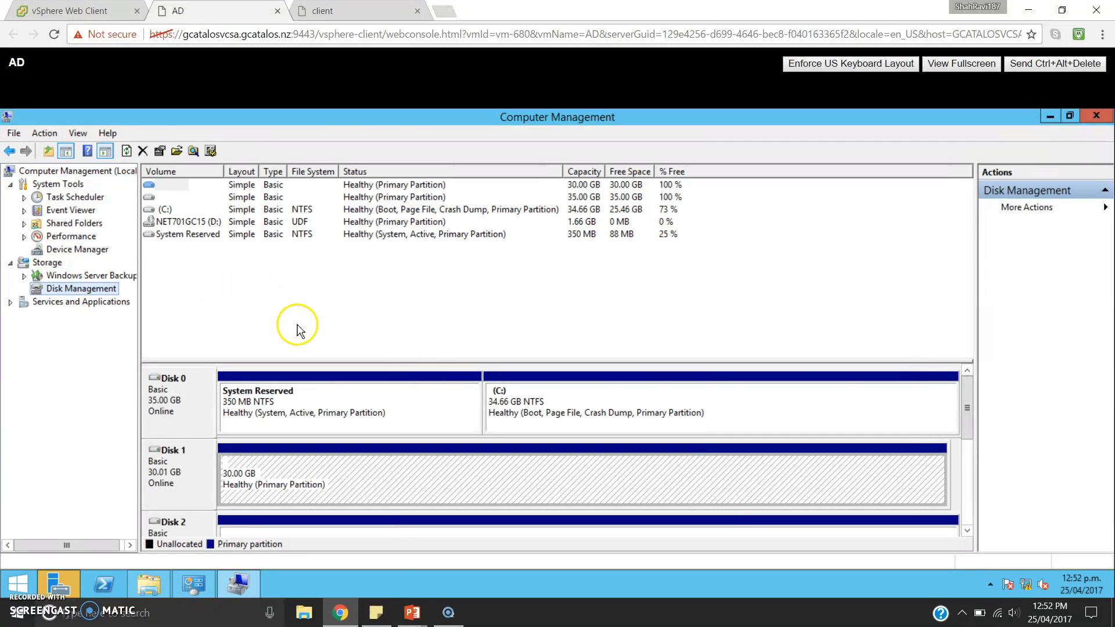
- Bring the offline 102 MB Disk 4 online
left_click(846, 388)
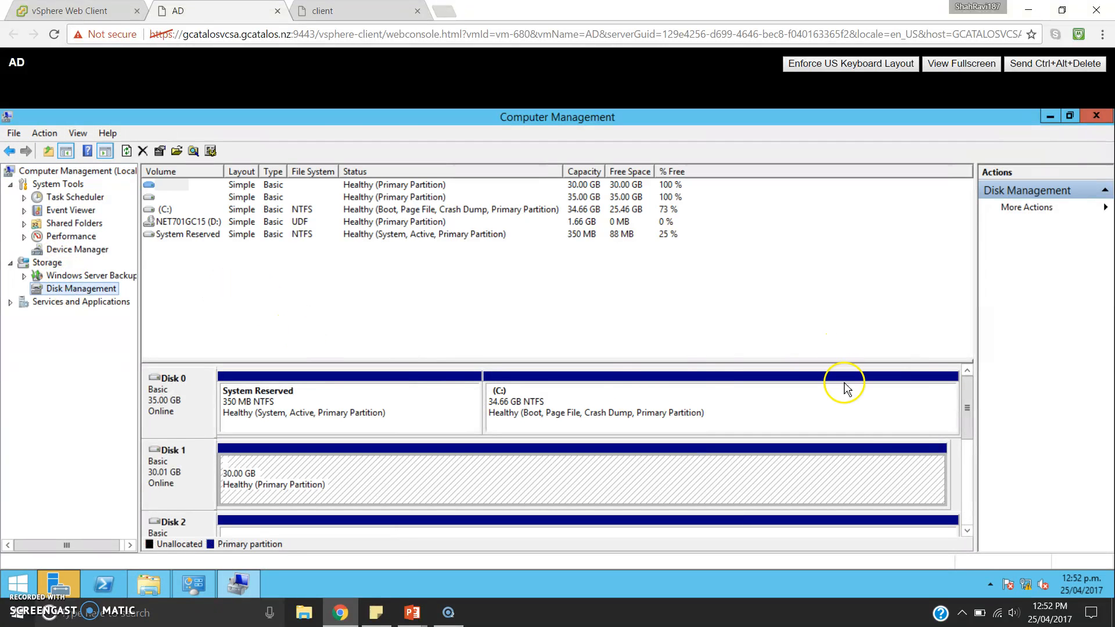
left_click_drag(968, 433, 966, 476)
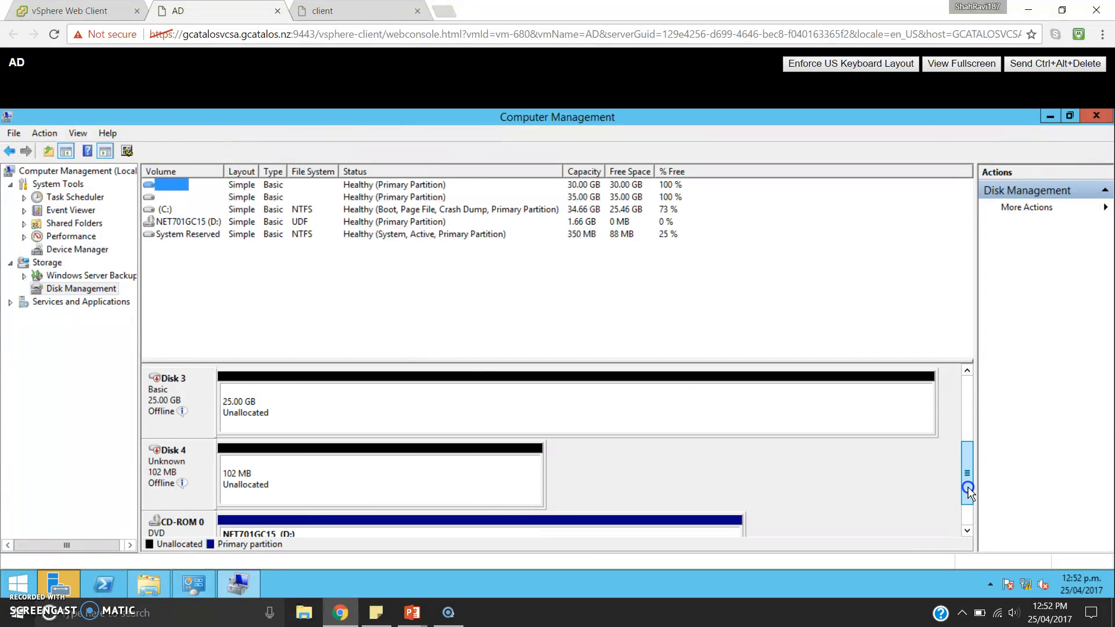
left_click(199, 466)
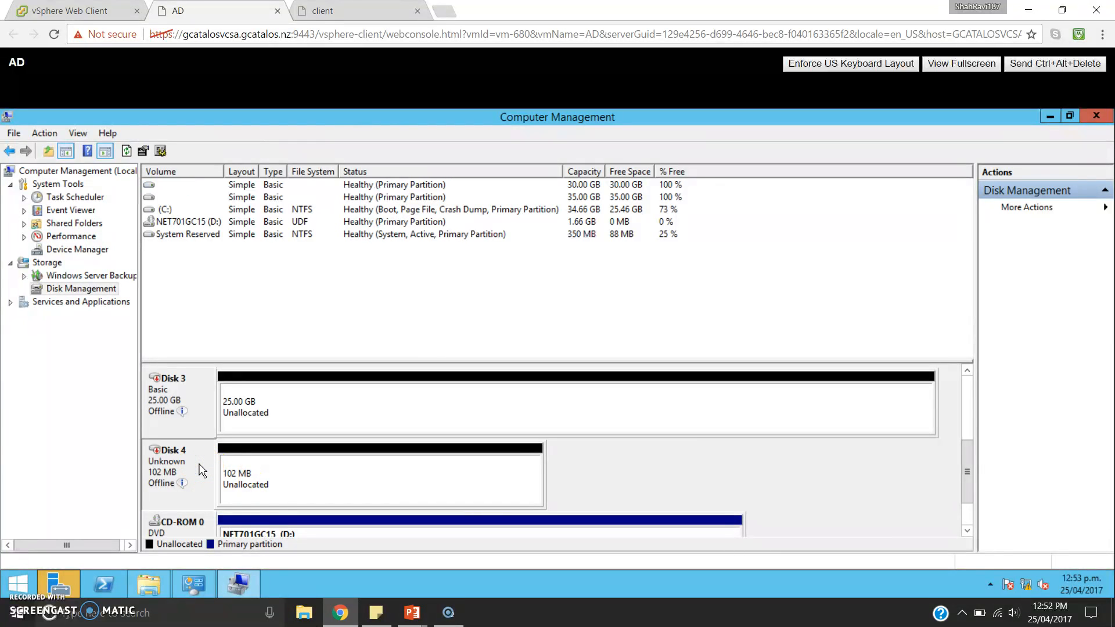
left_click(196, 469)
right_click(196, 470)
left_click(226, 481)
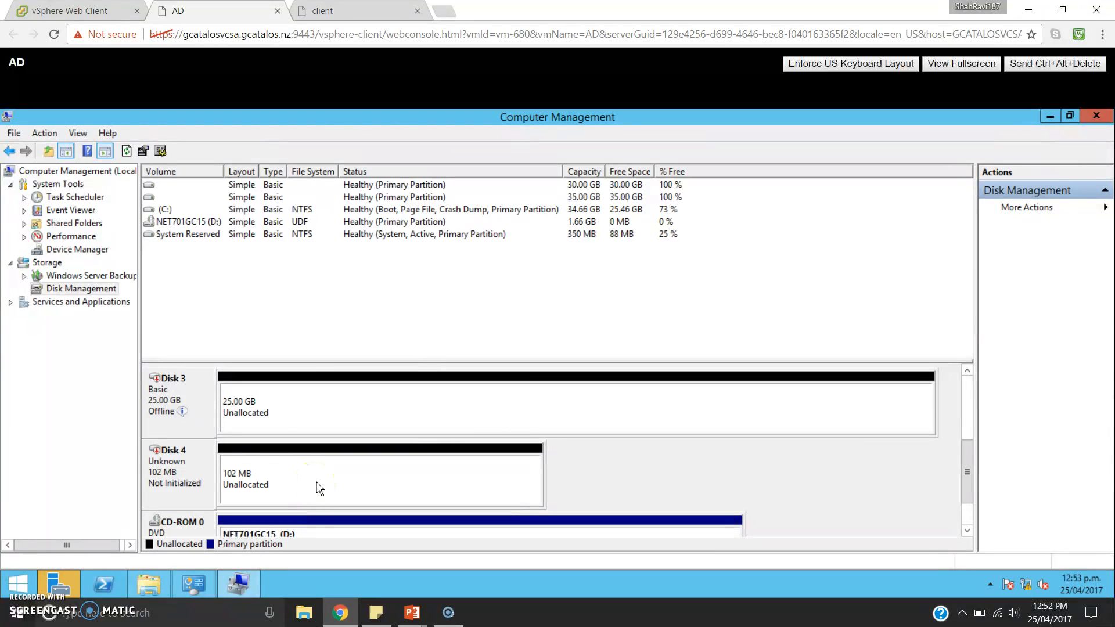
- Initialize Disk 4 with the MBR (Master Boot Record) partition style
right_click(208, 482)
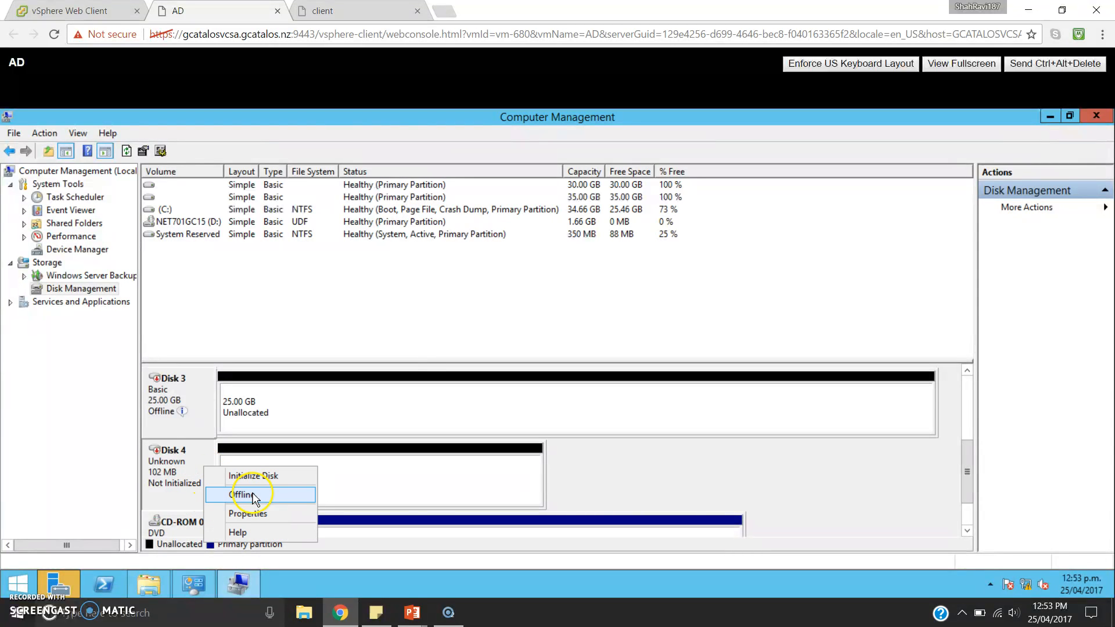
left_click(190, 503)
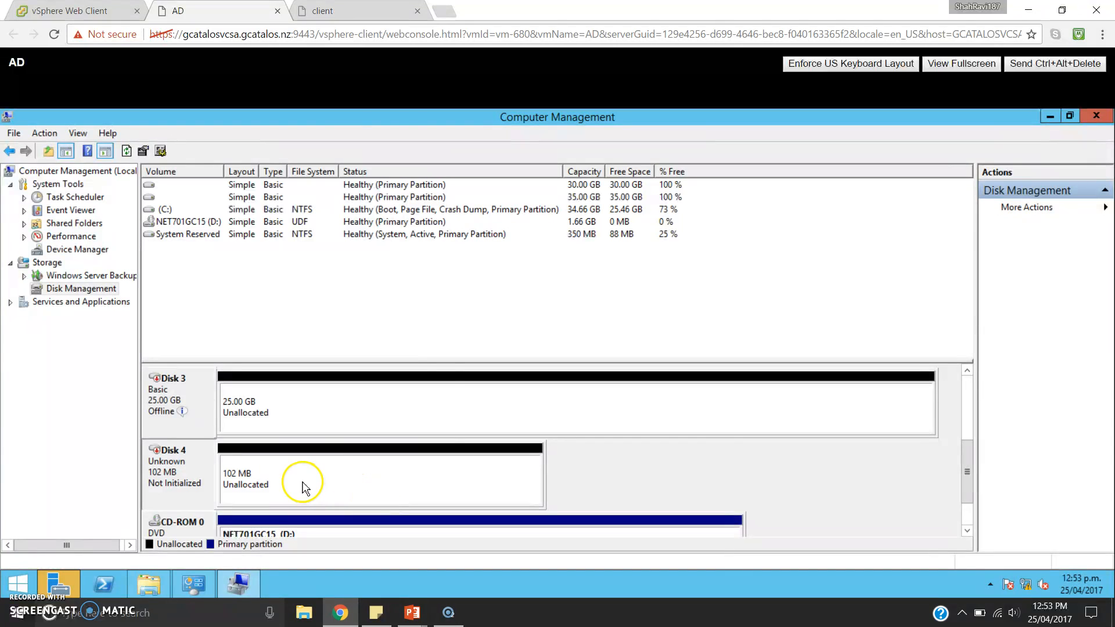
right_click(302, 487)
right_click(187, 483)
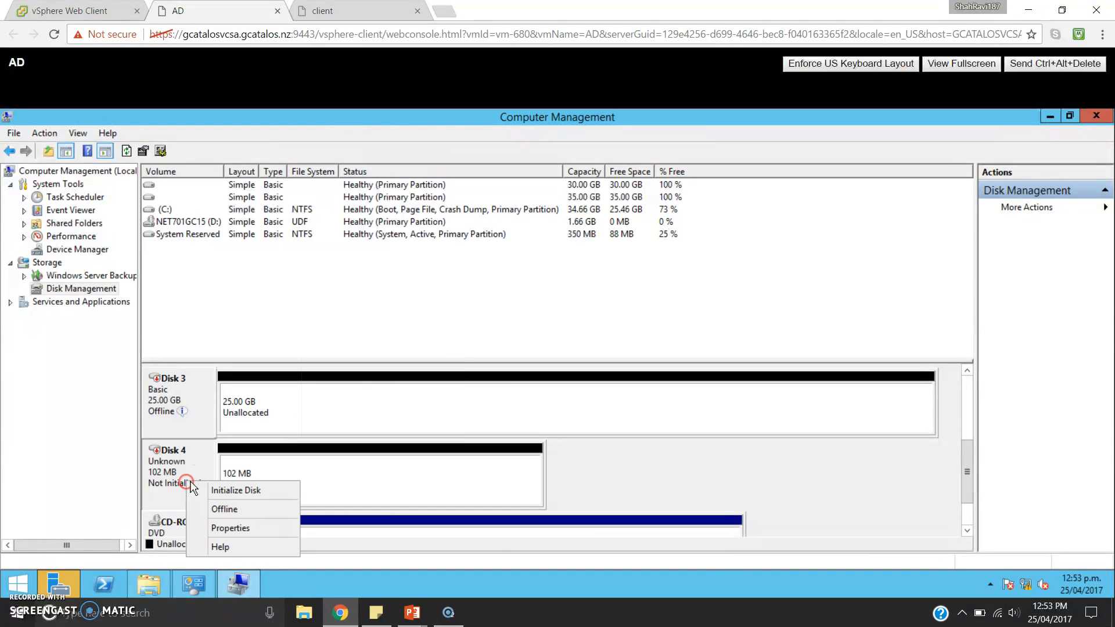
left_click(227, 492)
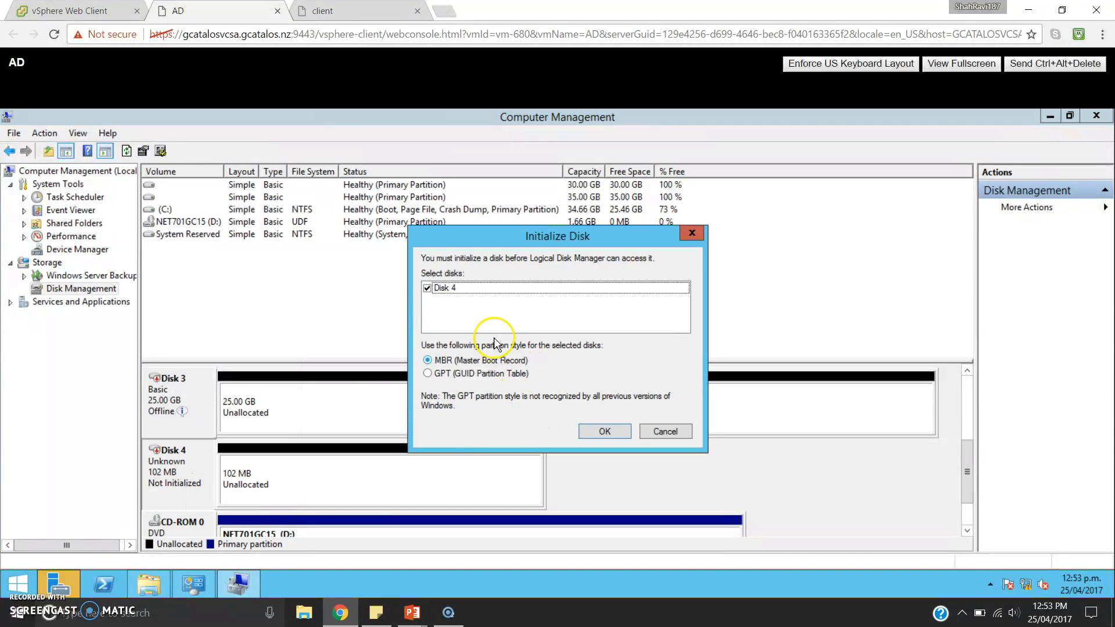
left_click(605, 433)
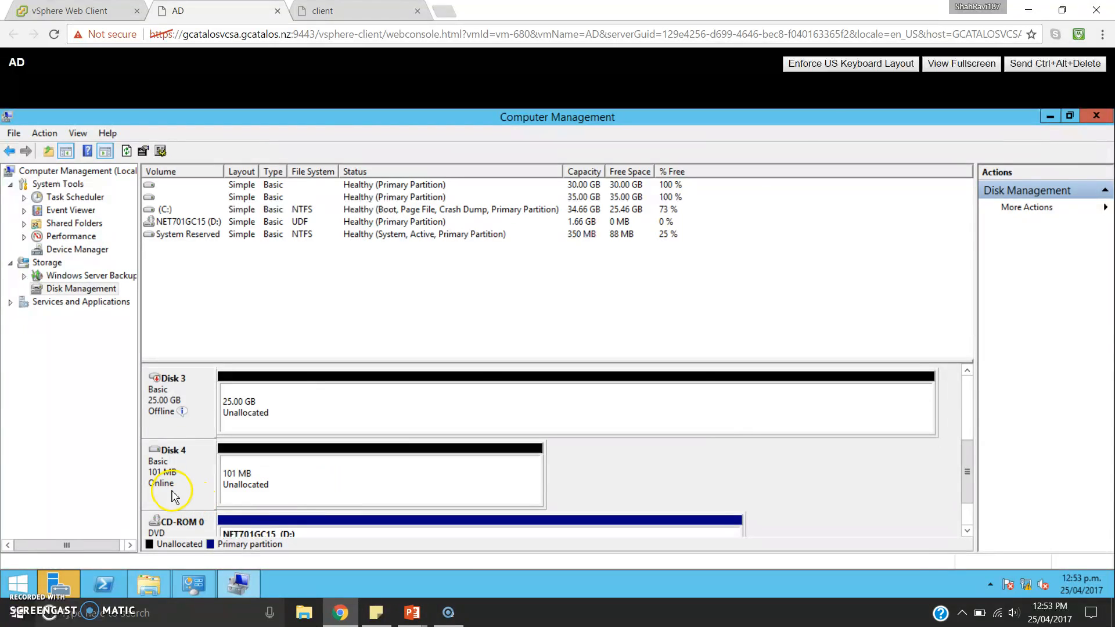
- Check This PC in File Explorer for the new disk and return to Disk Management
left_click(196, 492)
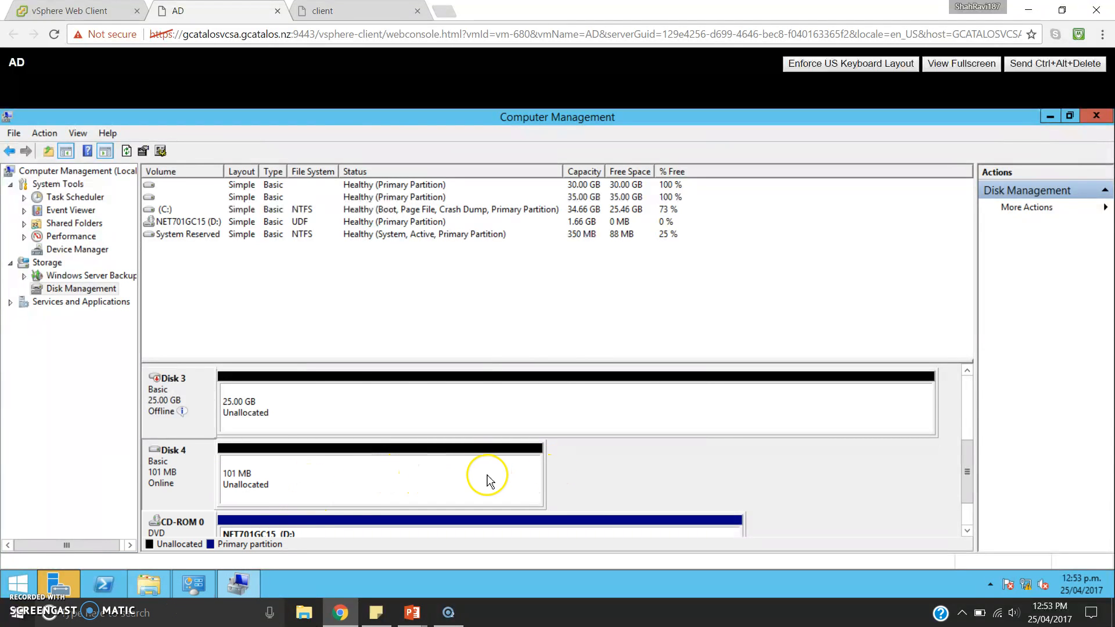
left_click(153, 584)
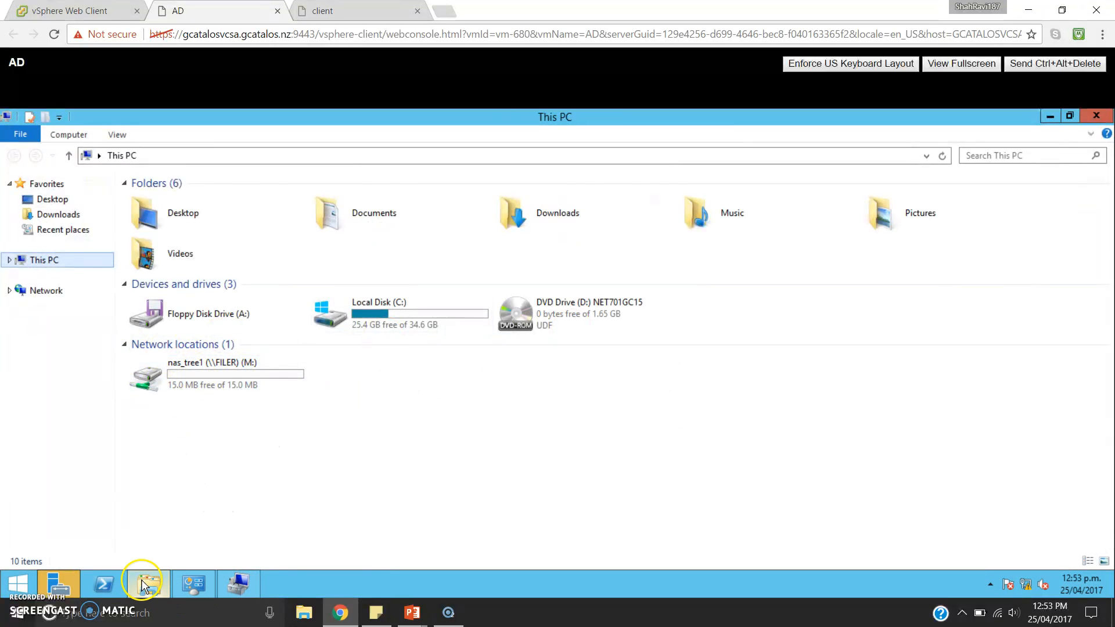
left_click(235, 583)
- Set up a new simple volume of 99 MB on Disk 4's unallocated space, with drive letter E assigned
right_click(343, 489)
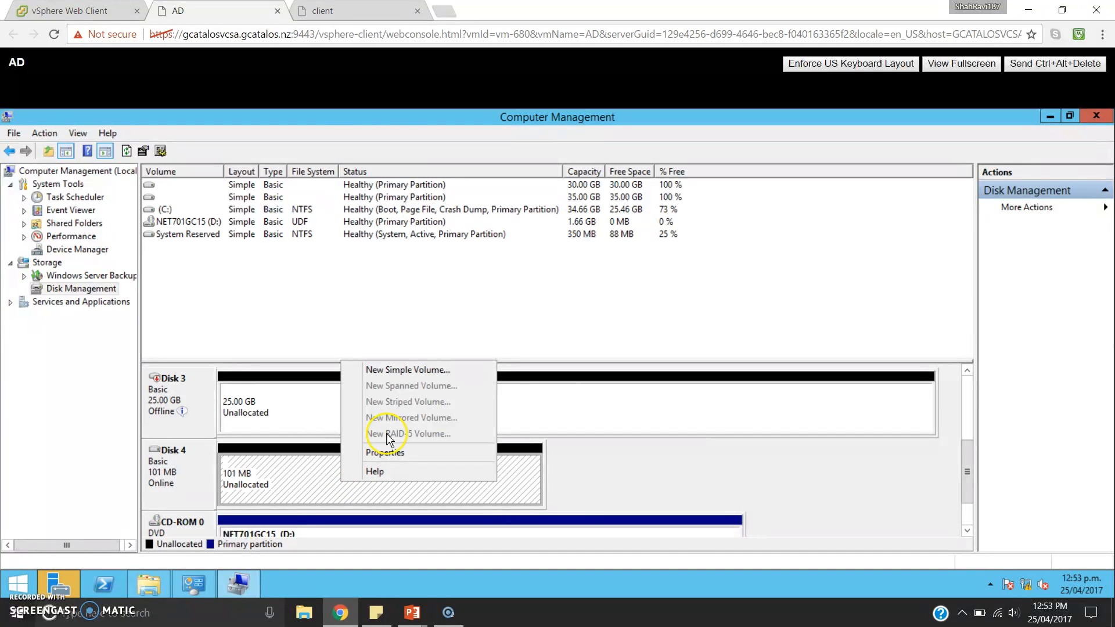
left_click(399, 375)
left_click(424, 445)
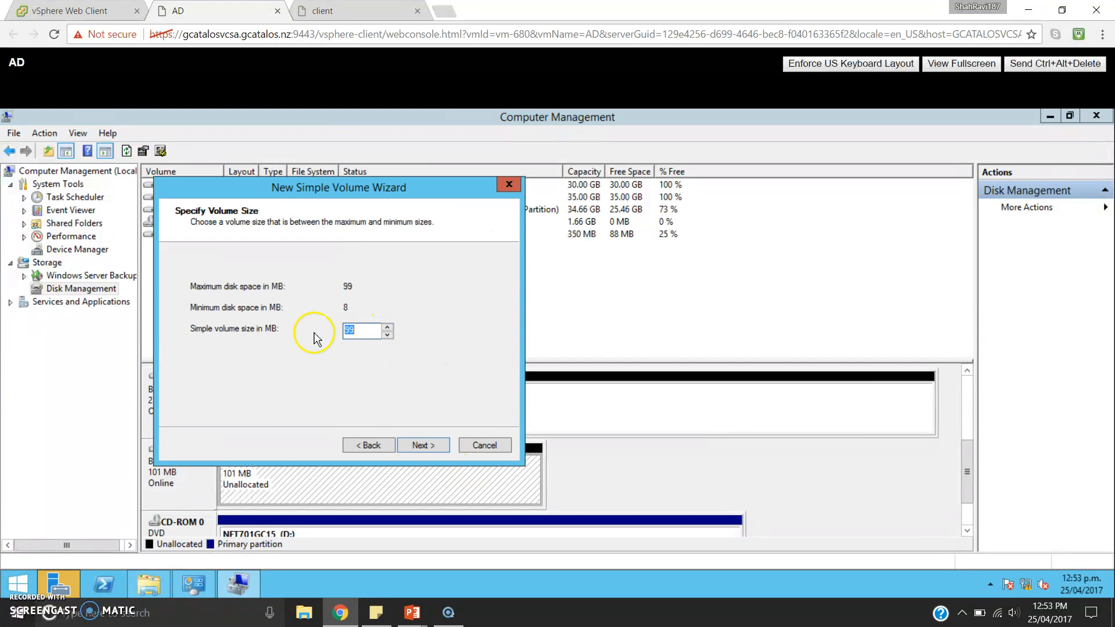
left_click(422, 446)
left_click(403, 290)
left_click(403, 290)
left_click(403, 290)
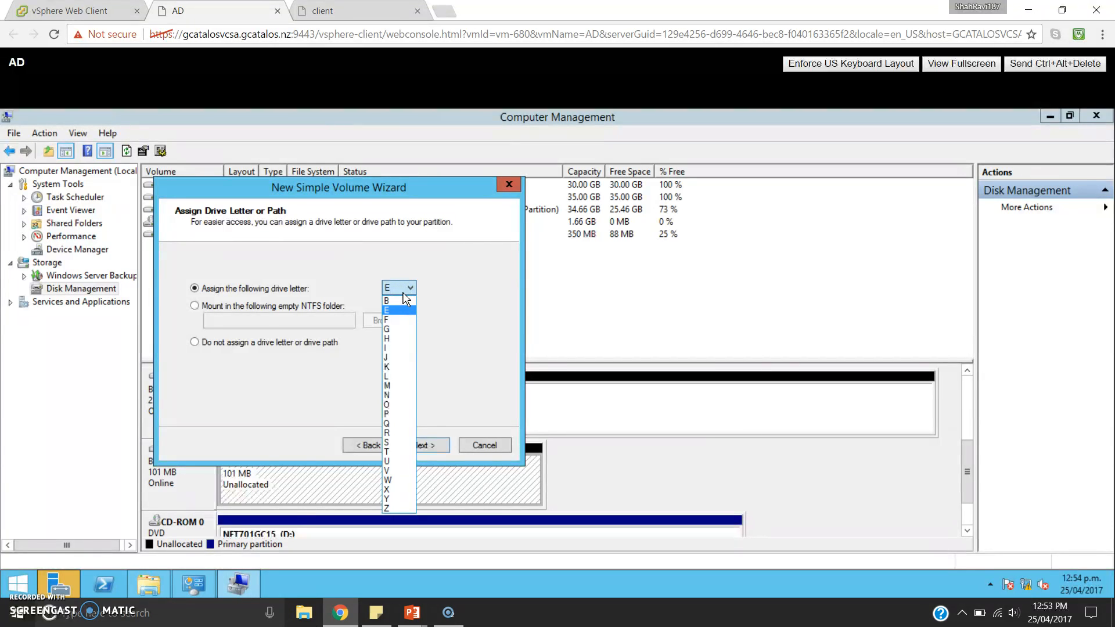
left_click(402, 293)
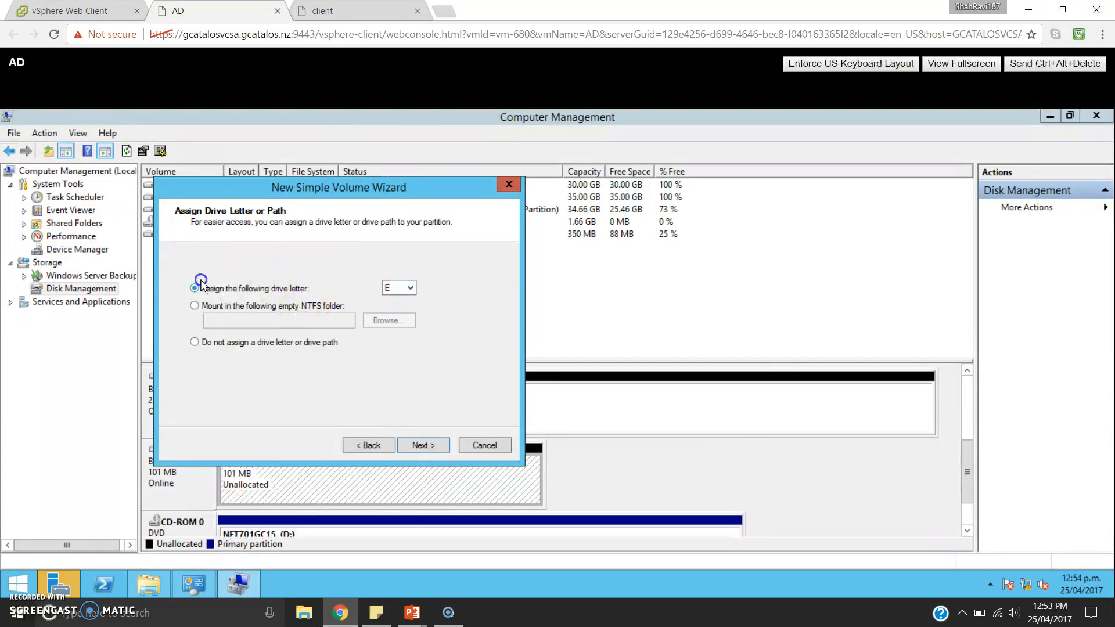
left_click(424, 448)
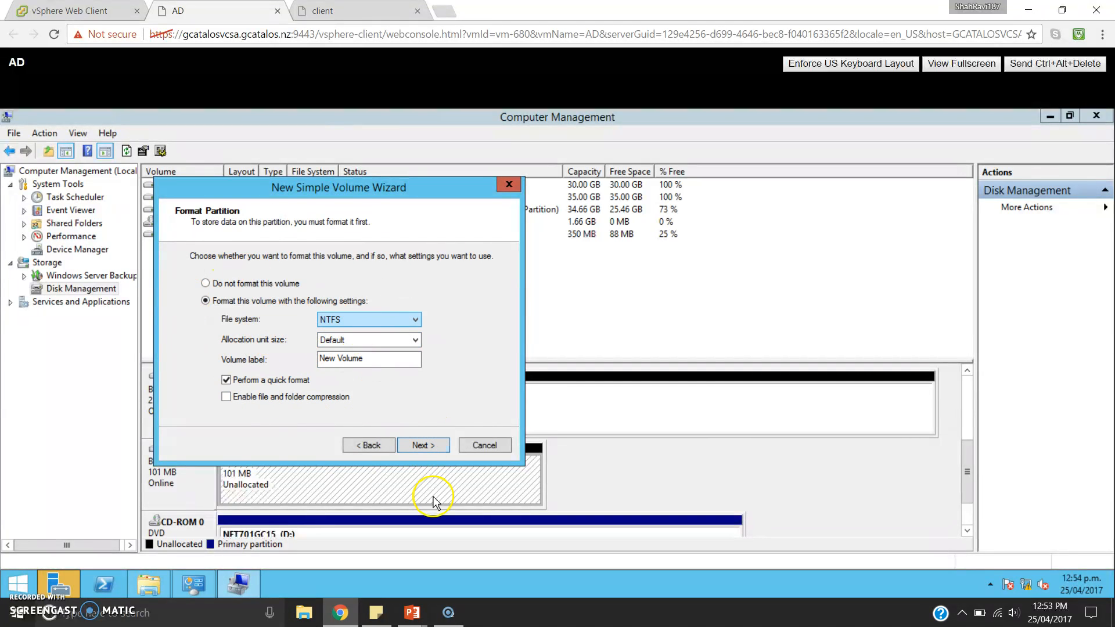
- Quick-format the volume as NTFS with the default allocation unit size and label New Volume, and finish creating it
left_click(415, 320)
left_click(460, 321)
left_click(434, 446)
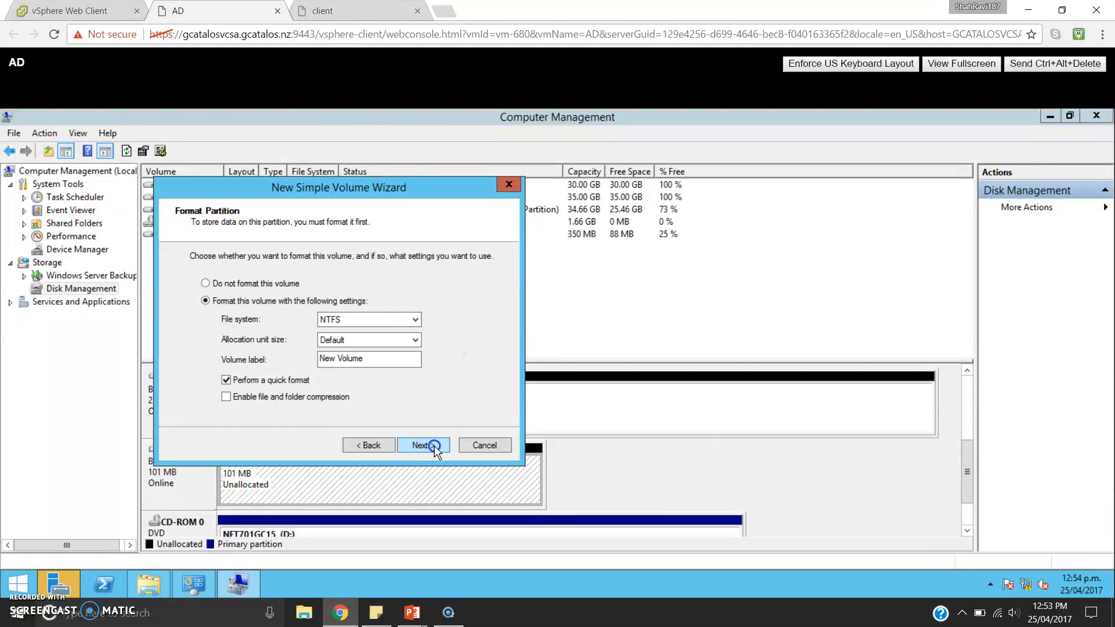
left_click(423, 446)
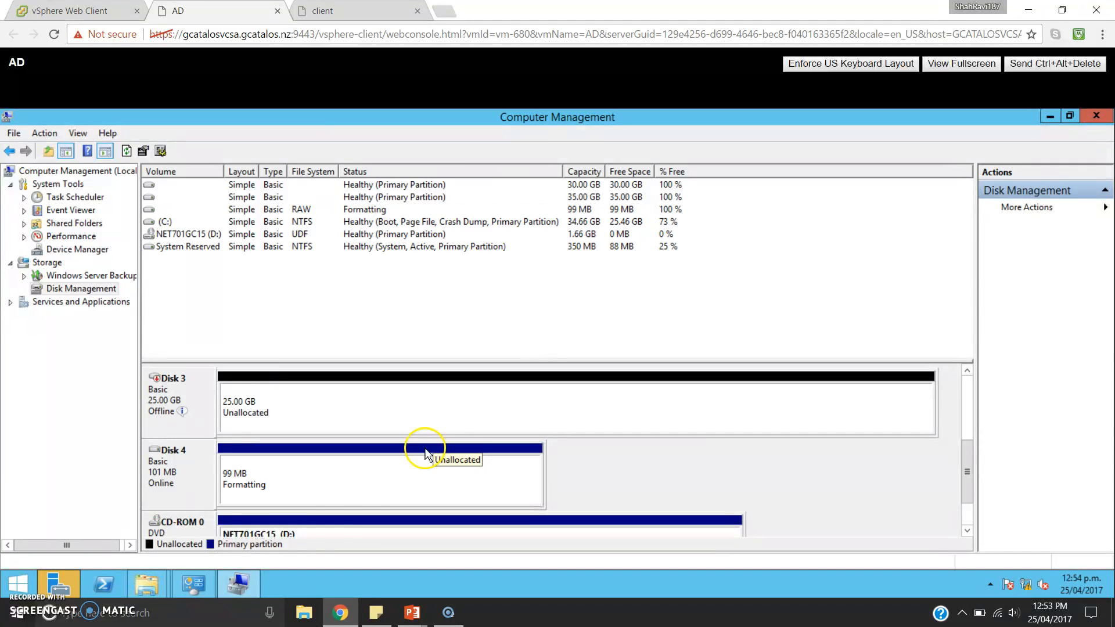
- Accept the pending prompt to format drive E: and quick-format it as NTFS with 4096-byte allocation units and label New Volume
mouse_move(157, 587)
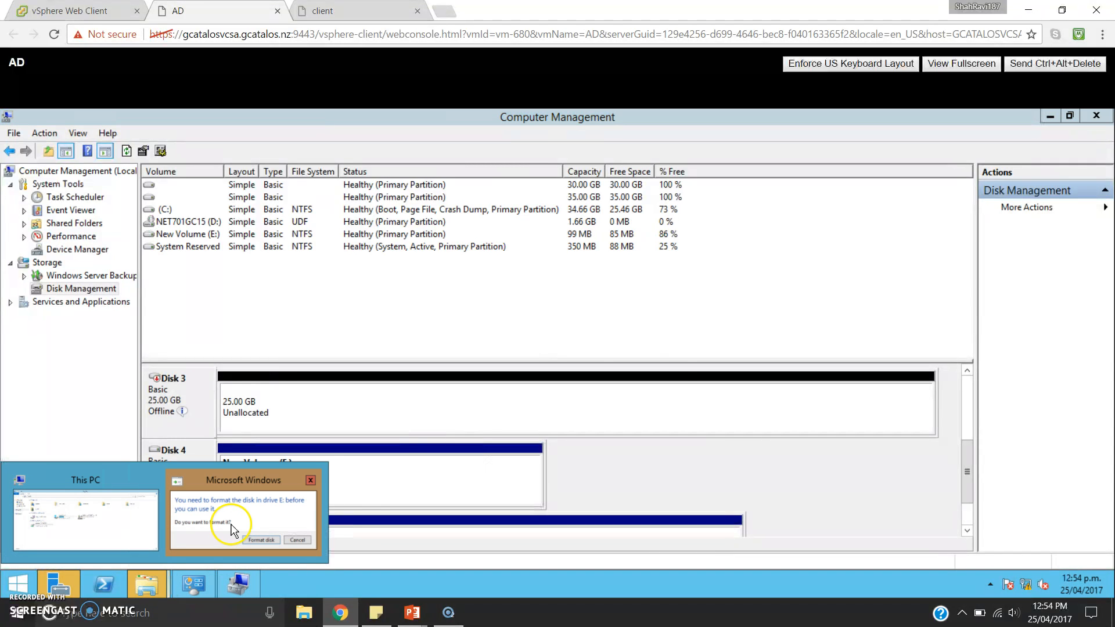
left_click(267, 531)
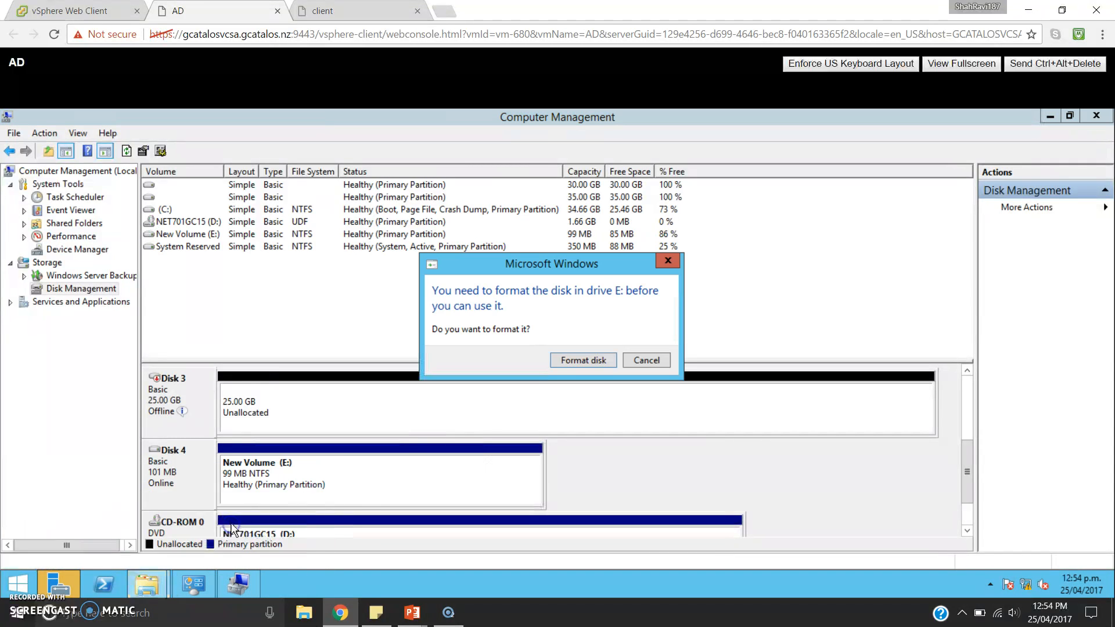
left_click(597, 360)
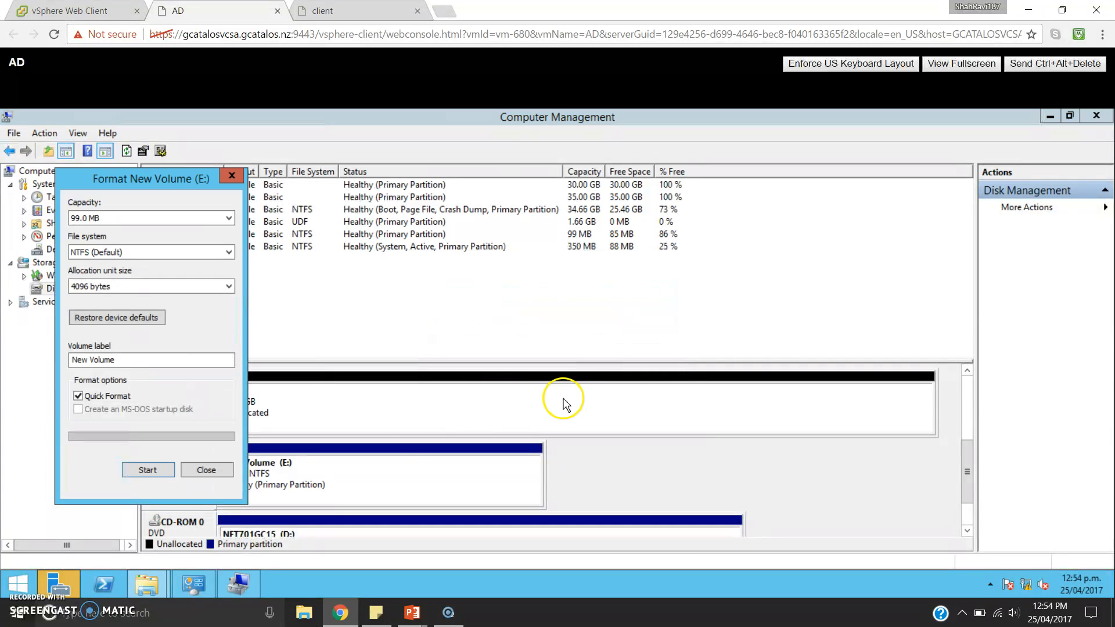
left_click(146, 470)
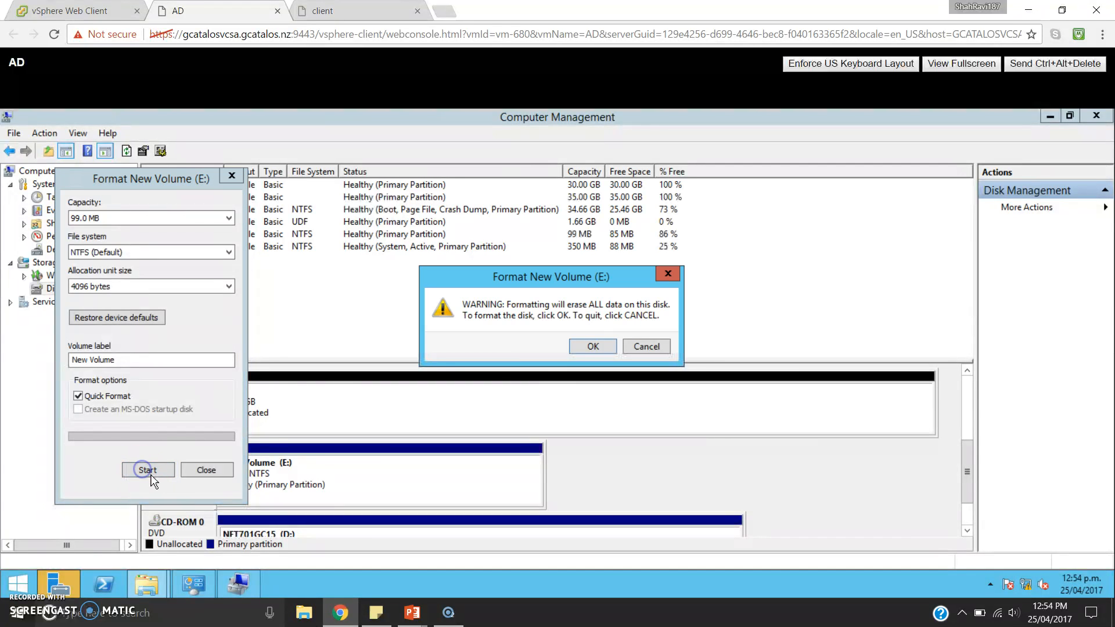
left_click(597, 349)
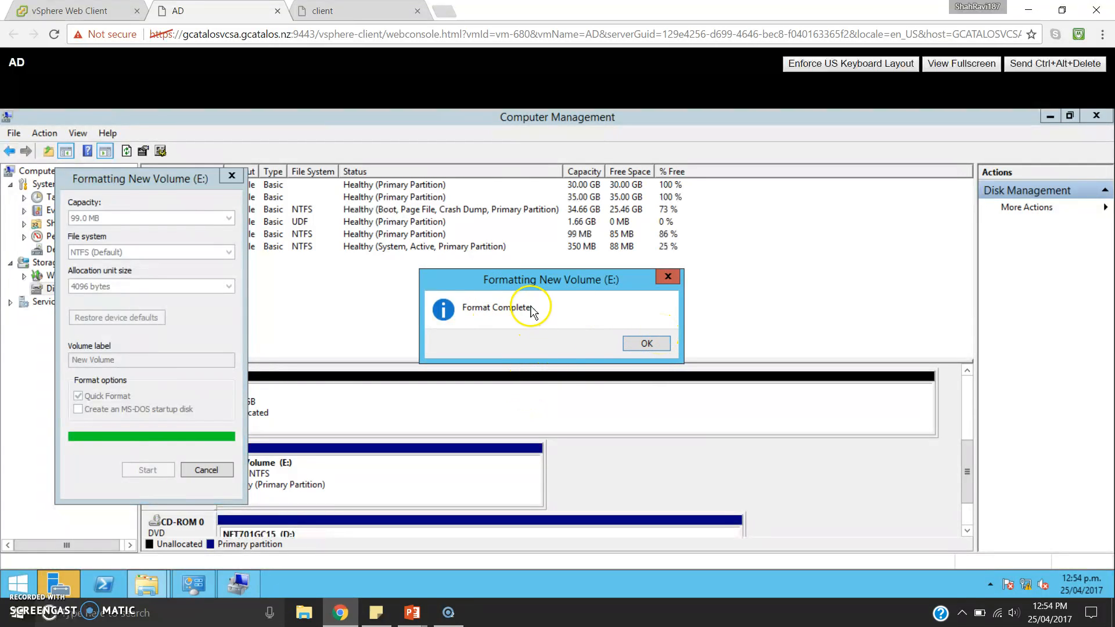
left_click(648, 345)
left_click(207, 470)
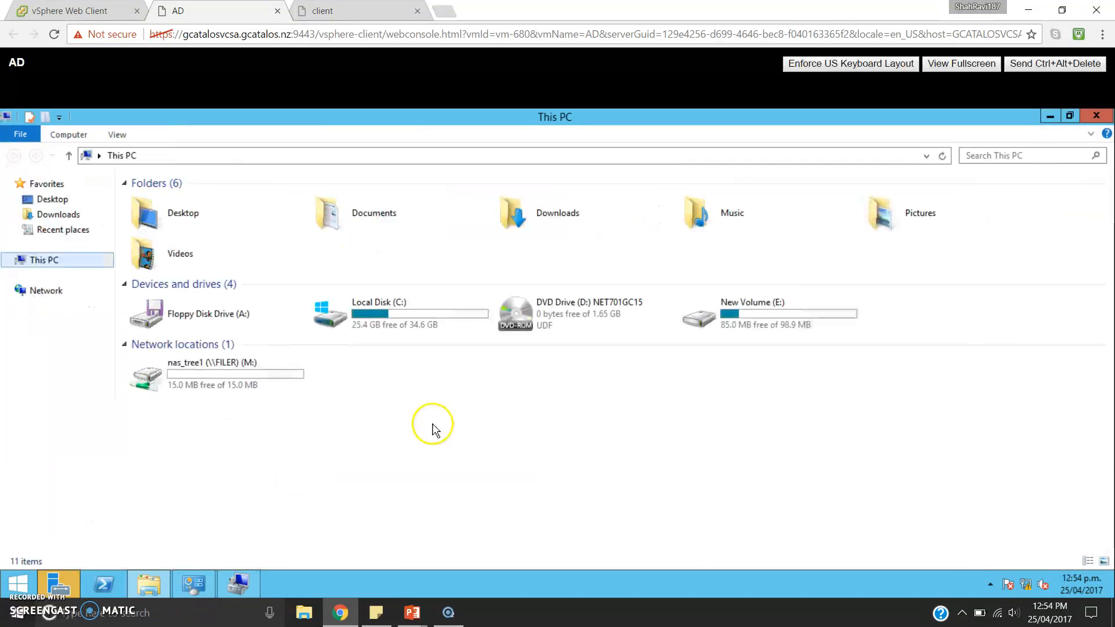
- Refresh This PC and select the New Volume (E:) drive to check its capacity and free space
right_click(539, 400)
left_click(575, 458)
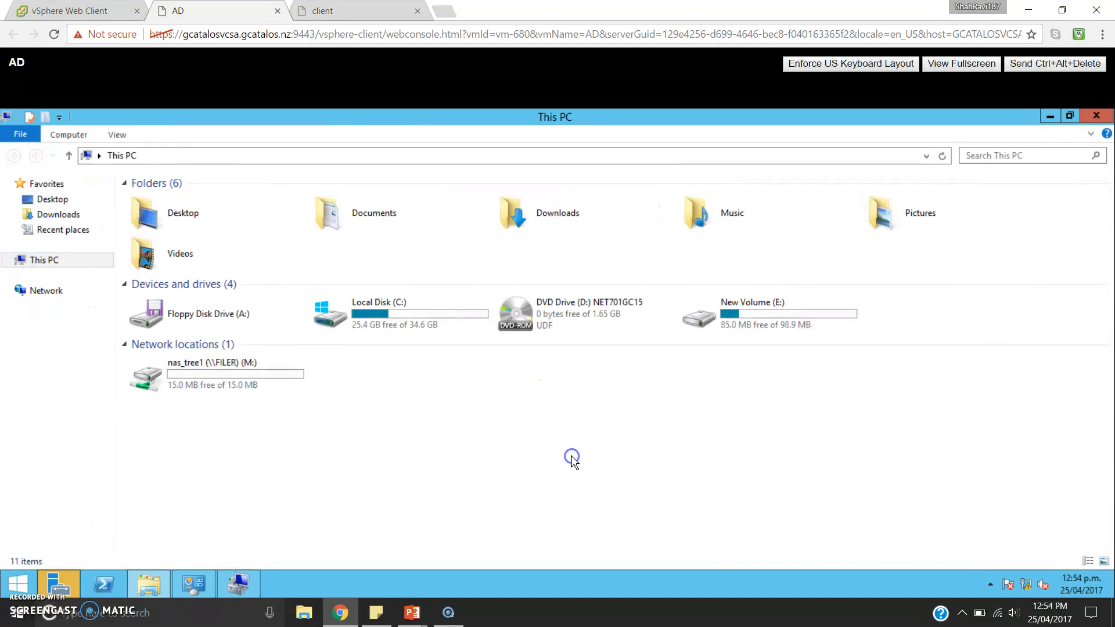
right_click(389, 389)
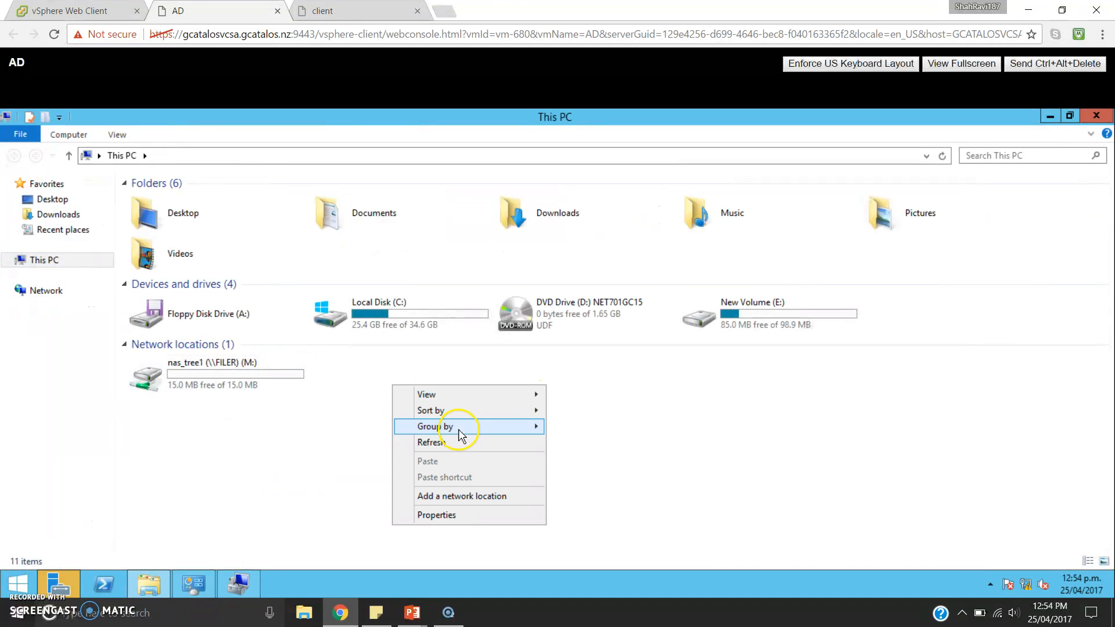
left_click(522, 440)
left_click(773, 325)
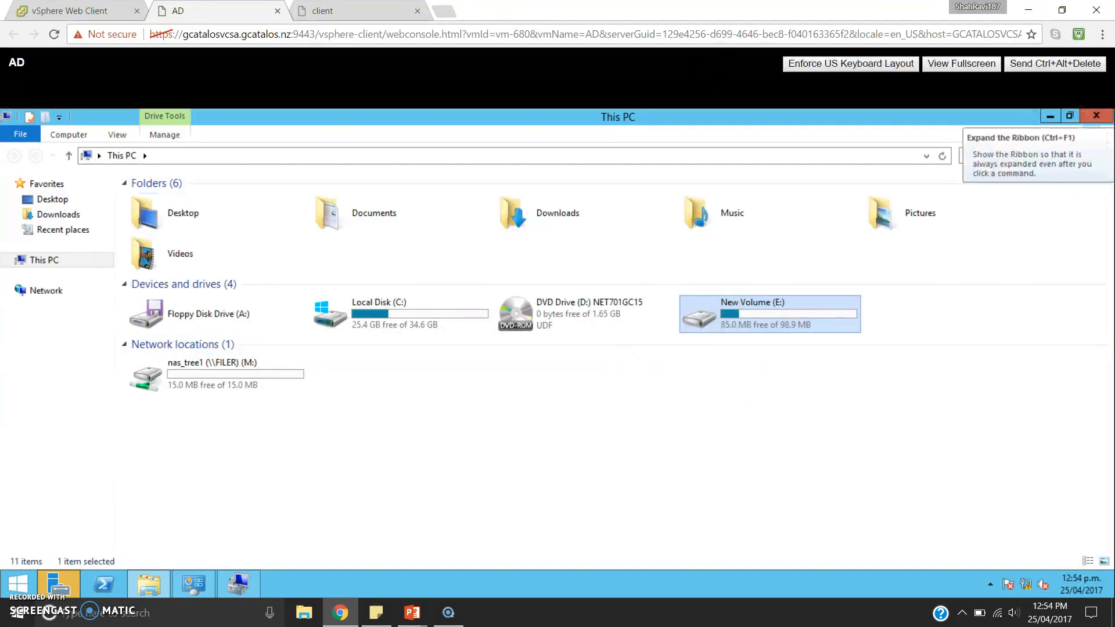
- Switch to the client machine's NetApp OnCommand System Manager and check lun5's used percentage in the LUN list
left_click(349, 11)
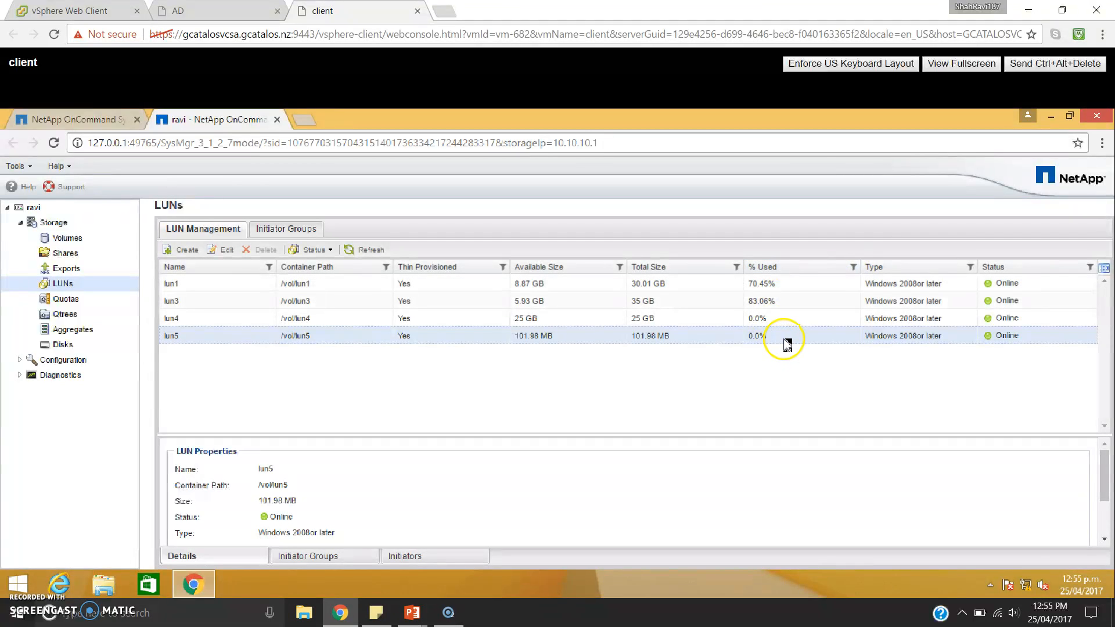
left_click(762, 337)
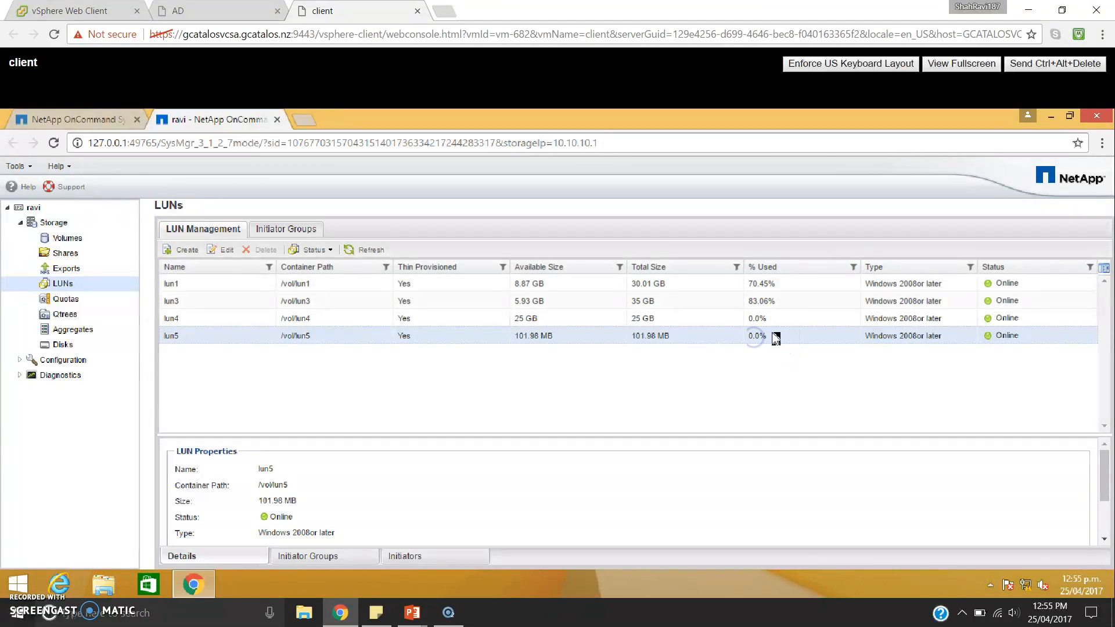